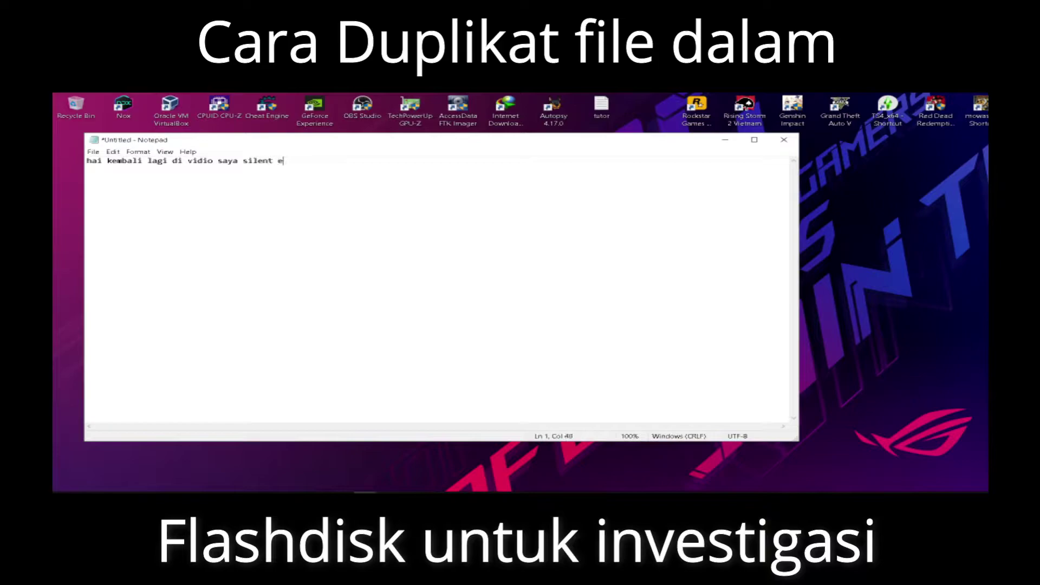
- Continue the greeting in the untitled note with "editor kali ini saya akan menyampaikan tutorial cara meinvestigasi data digital pada usb"
{"action": "type", "text": "tor kali ini saya akan mem"}
{"action": "key", "text": "BackSpace"}
{"action": "type", "text": "nyam"}
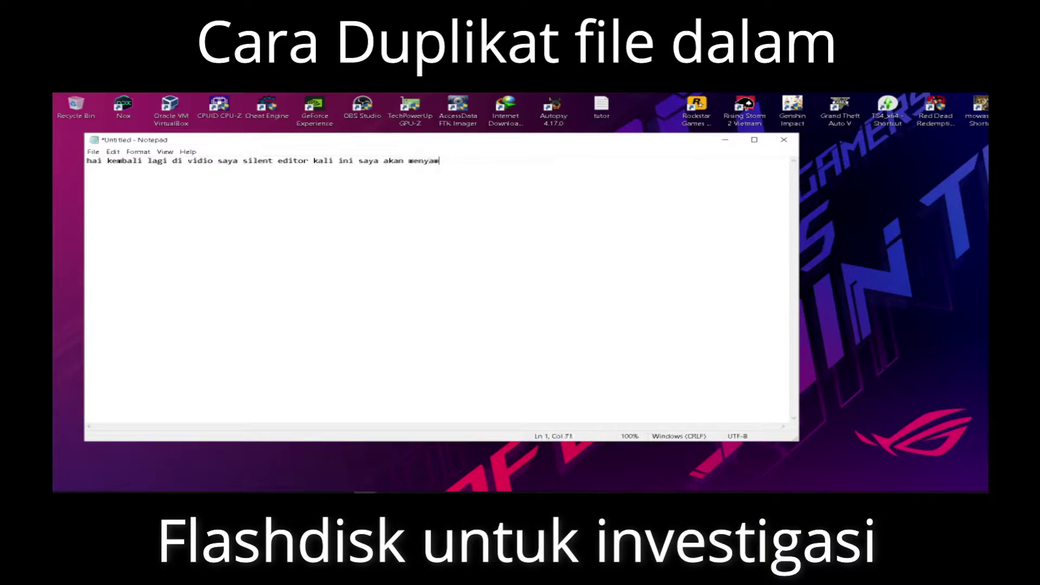
{"action": "type", "text": "paikan tutorial cara meinvestiga"}
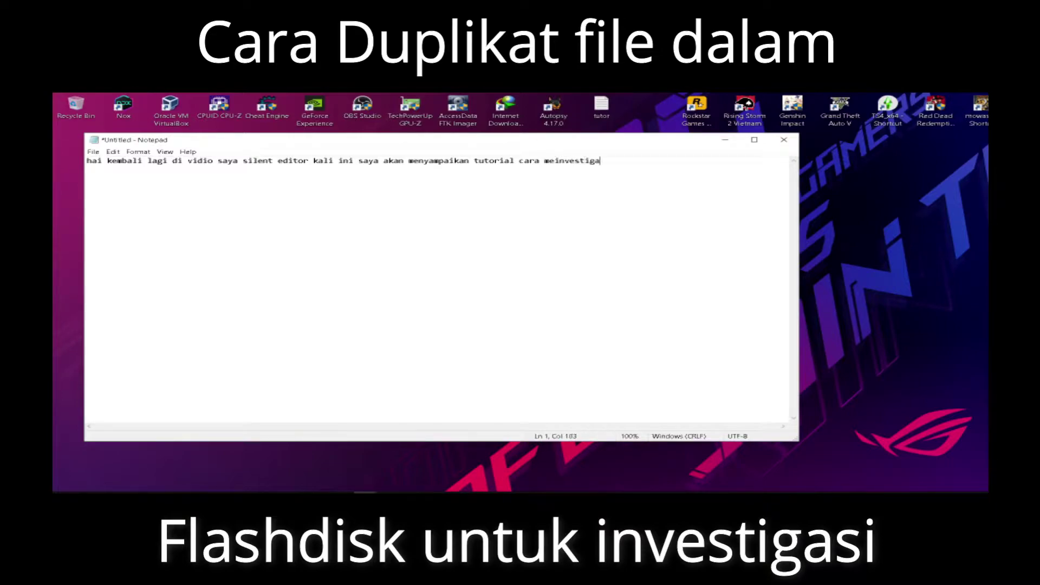
{"action": "type", "text": "si data di git"}
{"action": "key", "text": "BackSpace"}
{"action": "key", "text": "BackSpace"}
{"action": "key", "text": "BackSpace"}
{"action": "type", "text": "tal pada usb sim"}
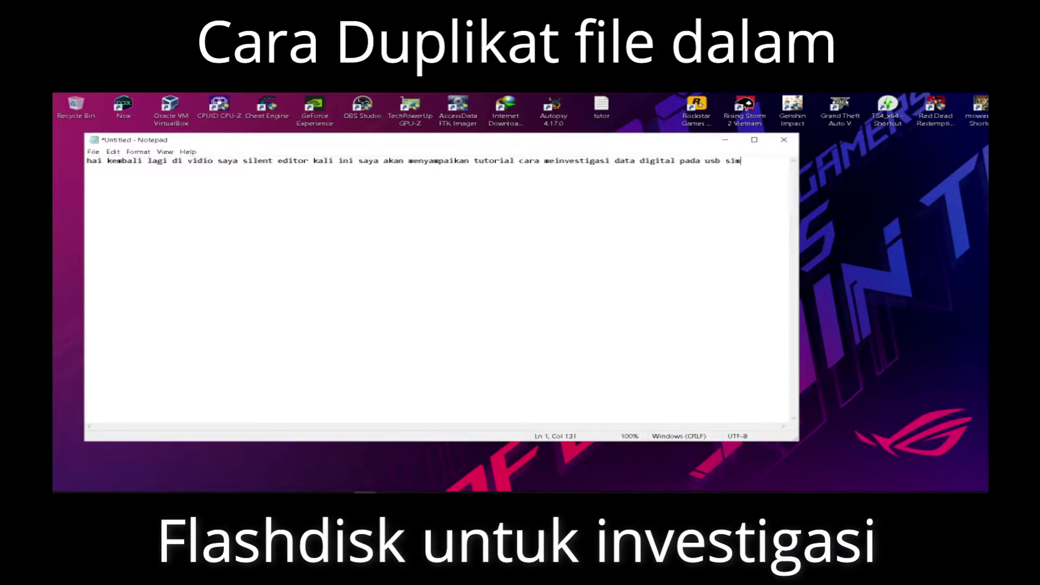
- Finish the greeting with "simak vidio nya sampai selesai ya :)", then clear all the text and close the note
{"action": "type", "text": "ak vidio nya sam"}
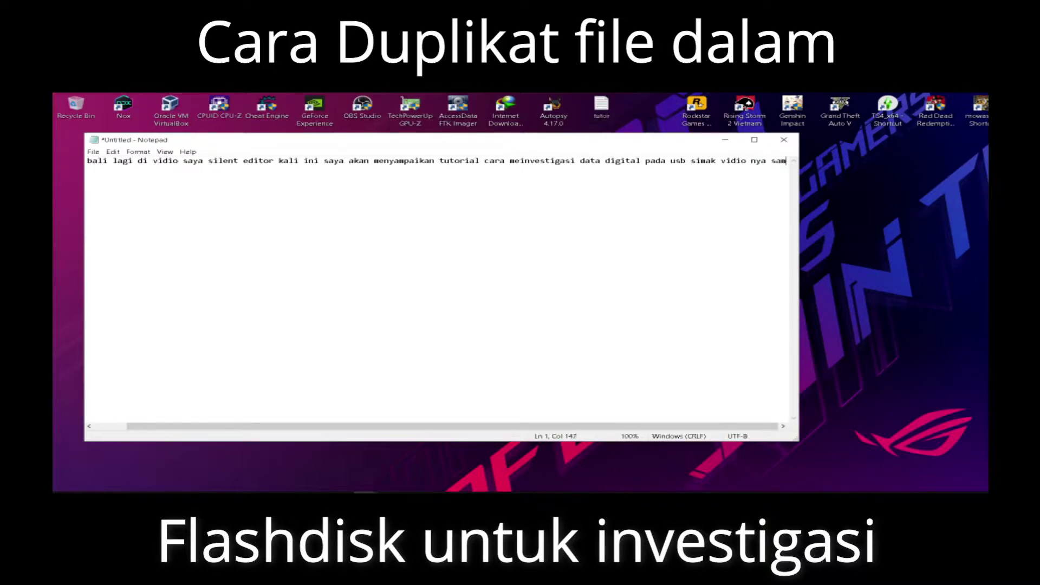
{"action": "type", "text": "pai selesai "}
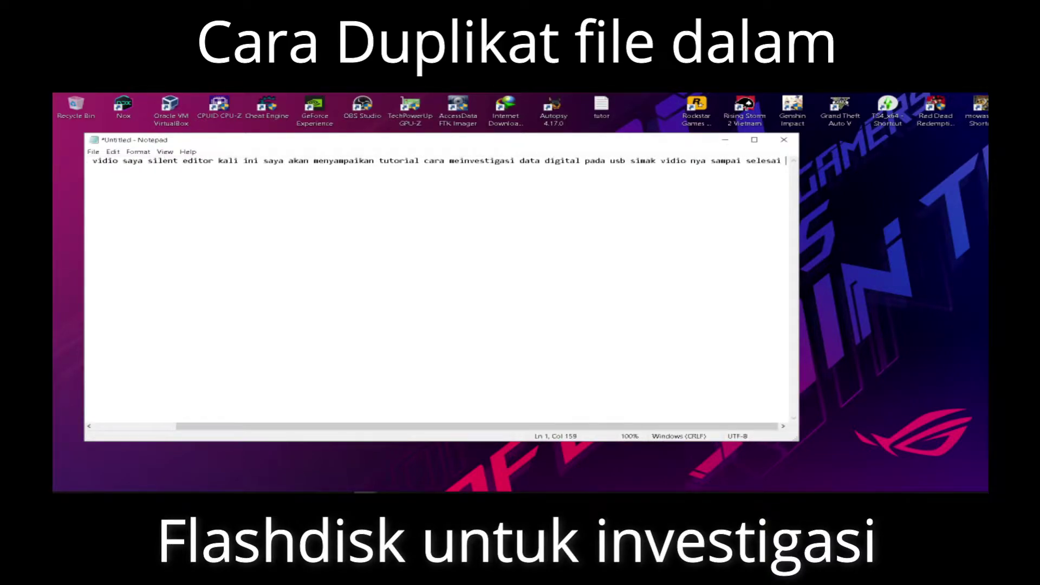
{"action": "type", "text": "ya :)"}
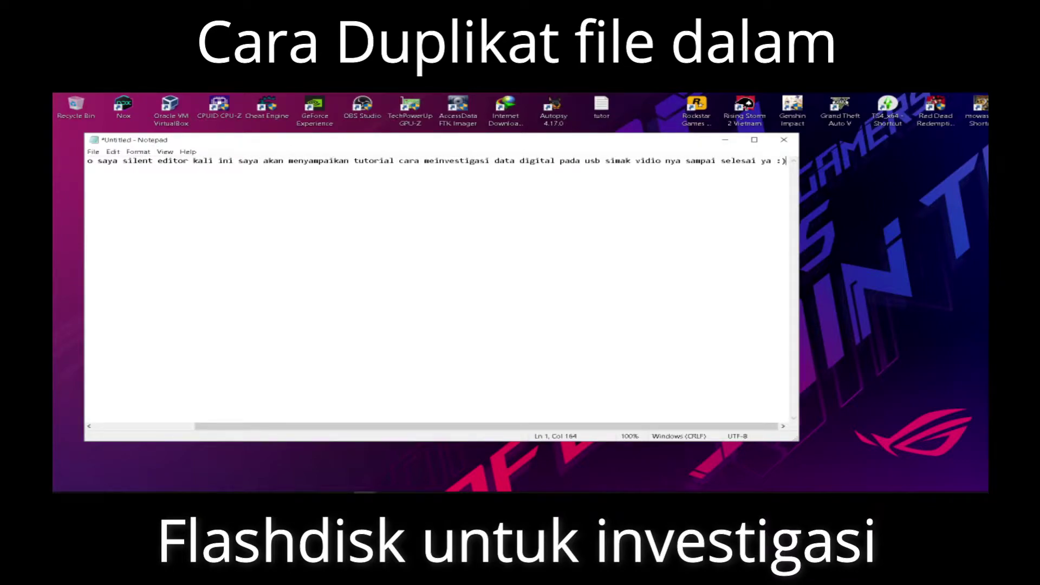
{"action": "key", "text": "ctrl+a"}
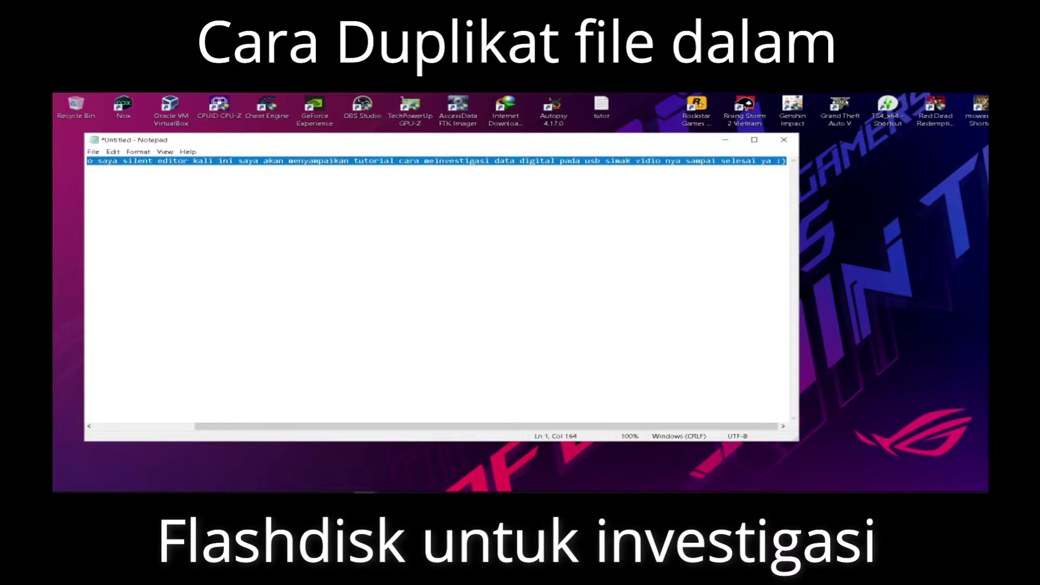
{"action": "key", "text": "BackSpace"}
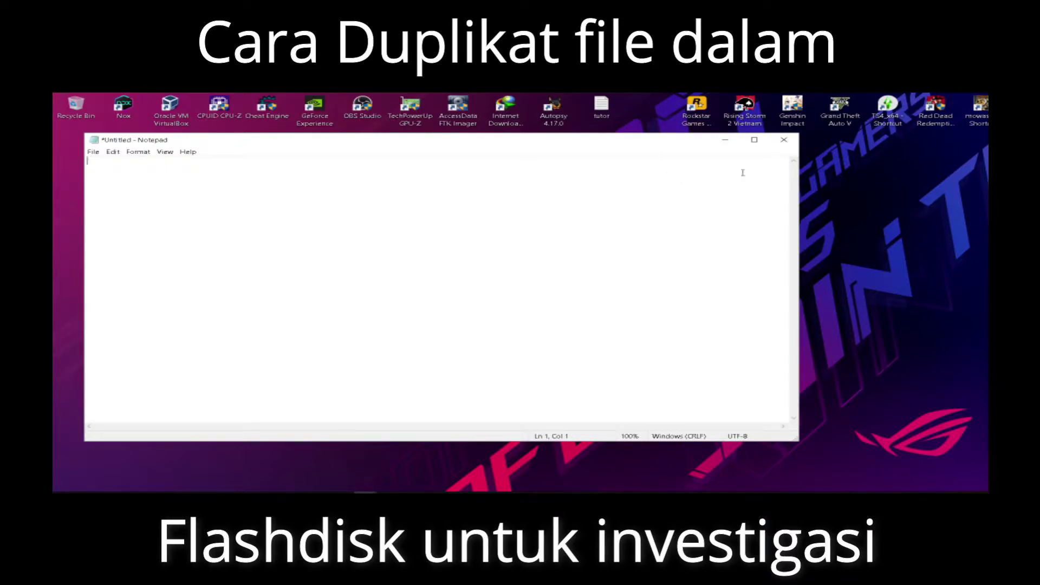
{"action": "left_click", "coordinate": [786, 142]}
- Open the tutor text file from the desktop and snap its window to the right half of the screen
{"action": "double_click", "coordinate": [602, 106]}
{"action": "key", "text": "super+Right"}
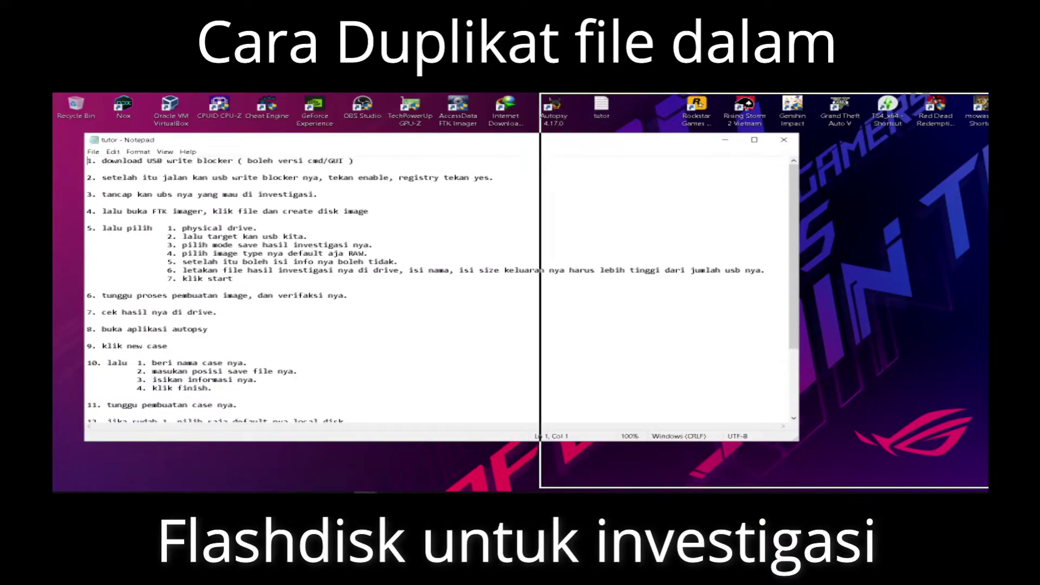
{"action": "key", "text": "Escape"}
{"action": "left_click", "coordinate": [810, 122]}
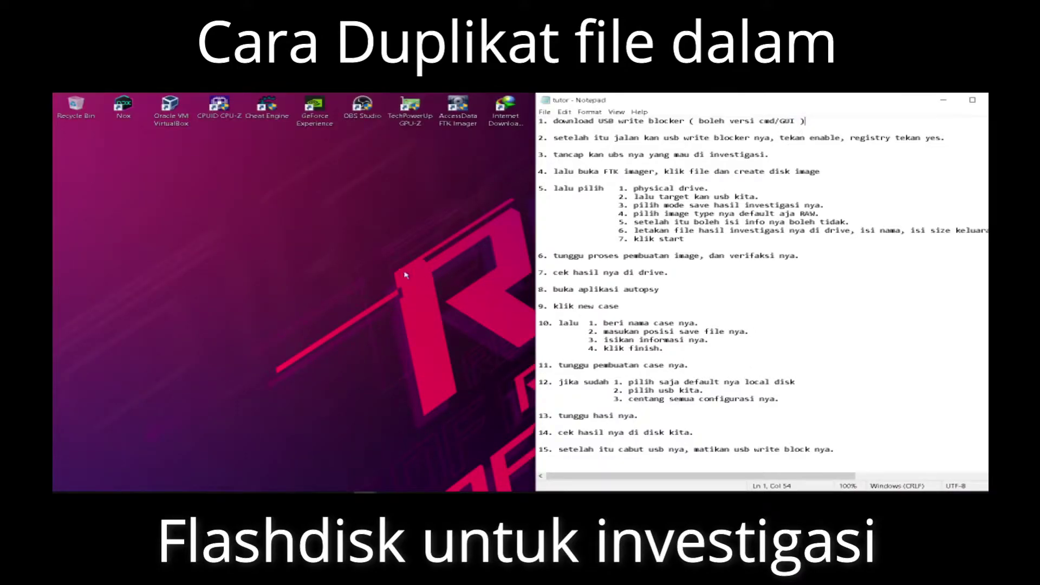
- Write "langka 1 download usb write block nya" in a new blank note, then clear it and minimize the note
{"action": "key", "text": "ctrl+shift+n"}
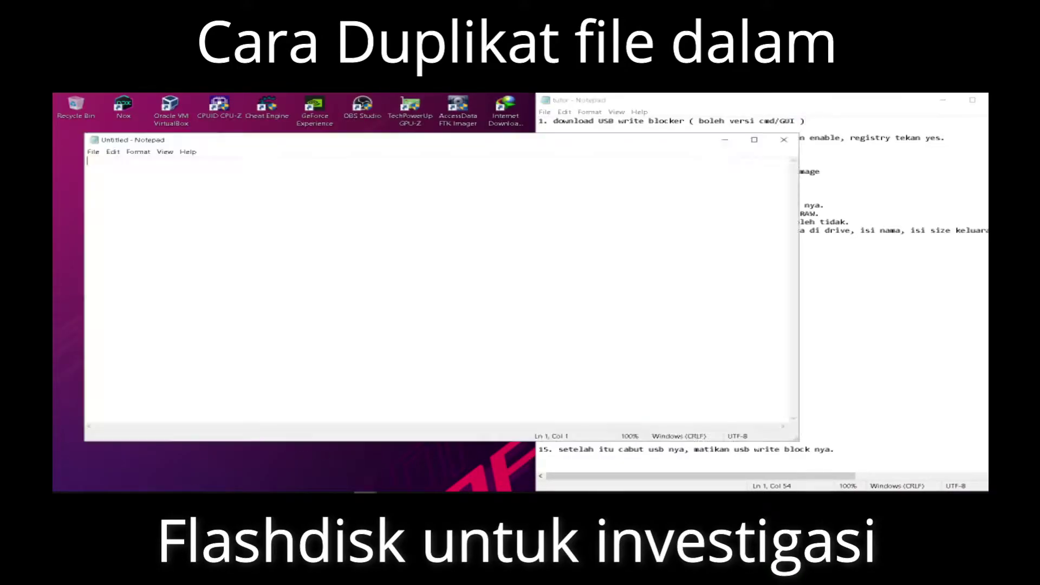
{"action": "type", "text": "langka 1 download usb write block nya"}
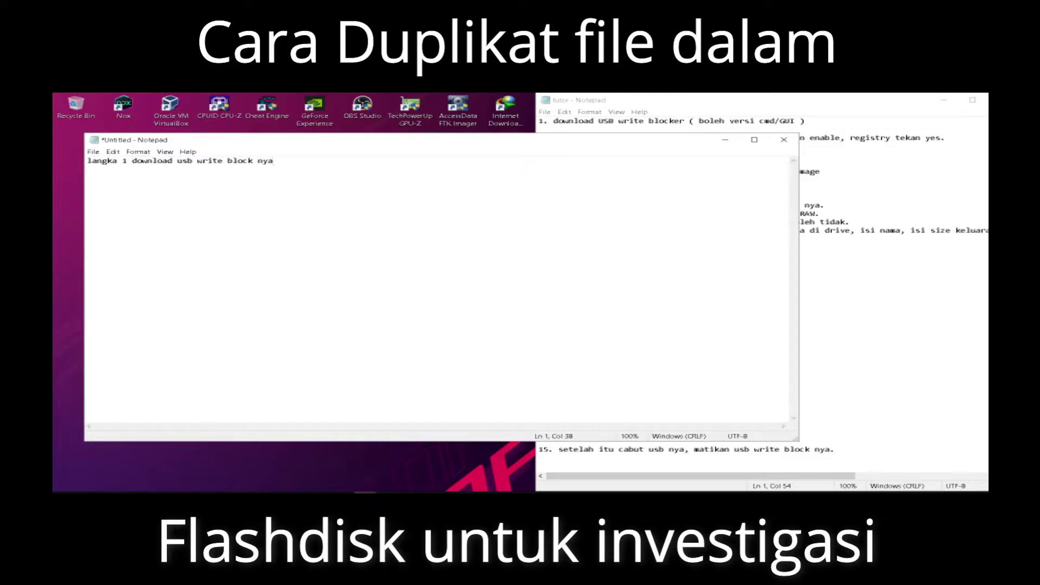
{"action": "key", "text": "ctrl+a"}
{"action": "key", "text": "BackSpace"}
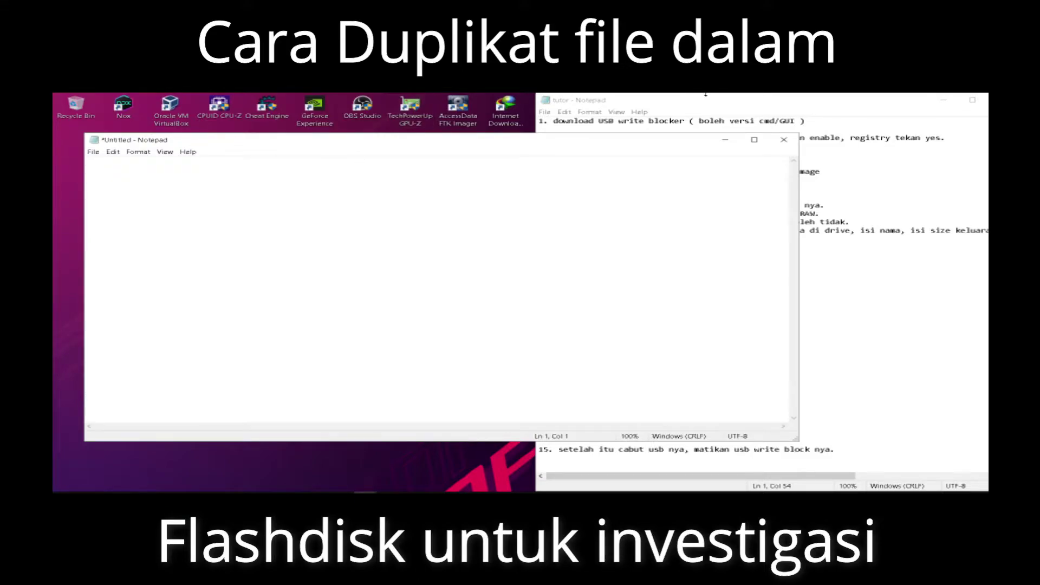
{"action": "left_click", "coordinate": [725, 140]}
- Open the USB_Write_Blocker_ALL_Windows_v1.3 folder in Downloads and select its batch file
{"action": "left_click", "coordinate": [134, 493]}
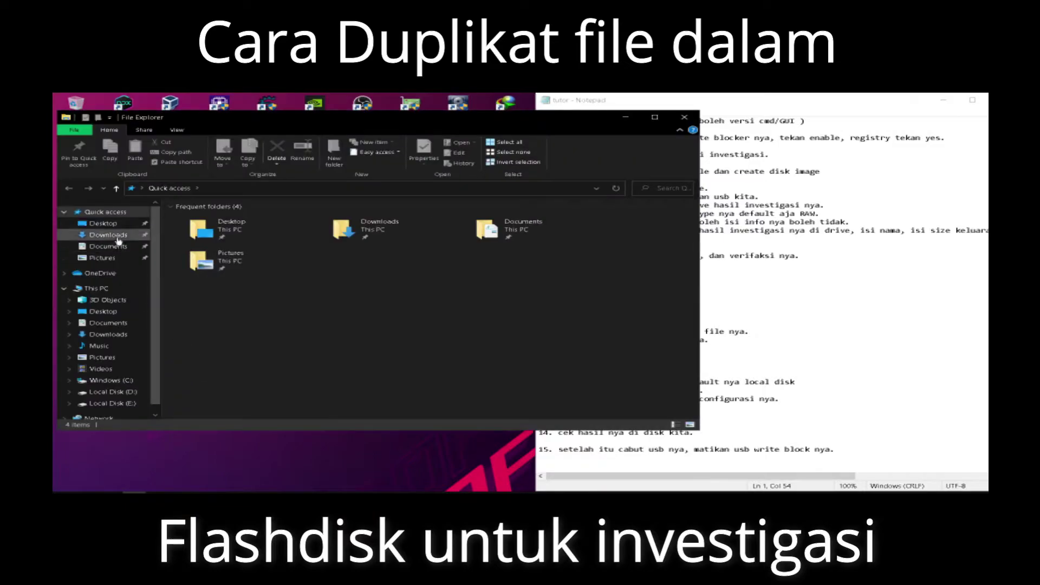
{"action": "left_click", "coordinate": [119, 240]}
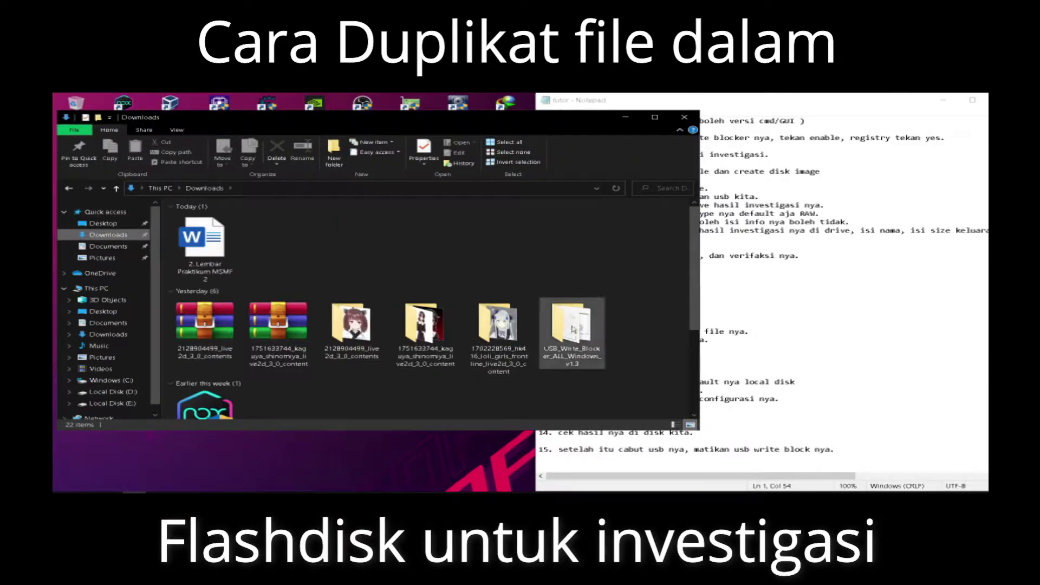
{"action": "double_click", "coordinate": [574, 329]}
{"action": "left_click_drag", "start_coordinate": [252, 242], "coordinate": [263, 250]}
- Write "ada 2 versi ya Gui dan cmd disini saya menggunakan versi cmd nya" in the blank note, then clear and minimize it
{"action": "left_click", "coordinate": [366, 493]}
{"action": "type", "text": "ada 2 versi ya Gui"}
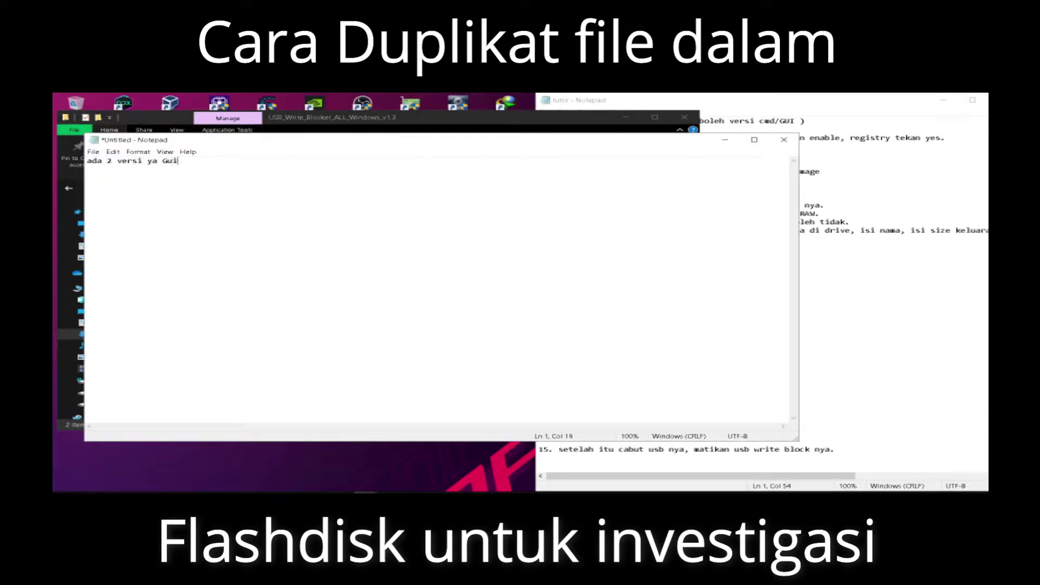
{"action": "type", "text": " dan cmd disini saya menggunakan versi cmd nya"}
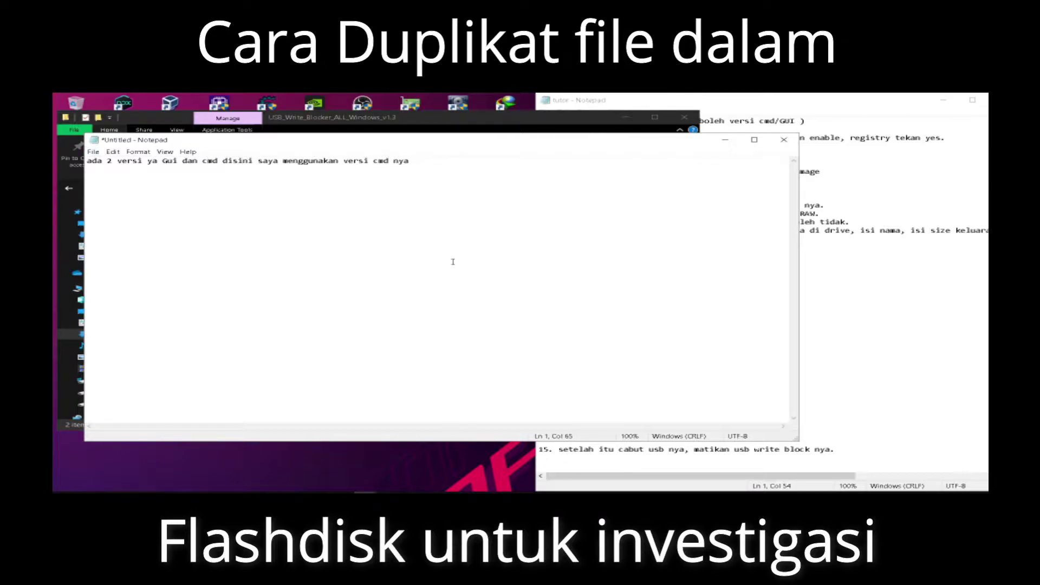
{"action": "key", "text": "ctrl+a"}
{"action": "key", "text": "BackSpace"}
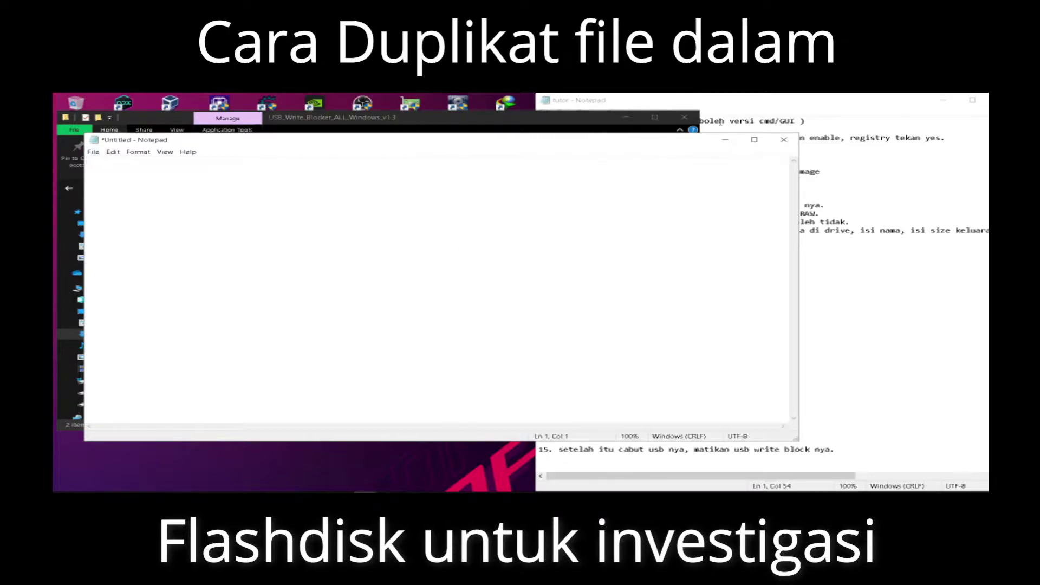
{"action": "left_click", "coordinate": [725, 139]}
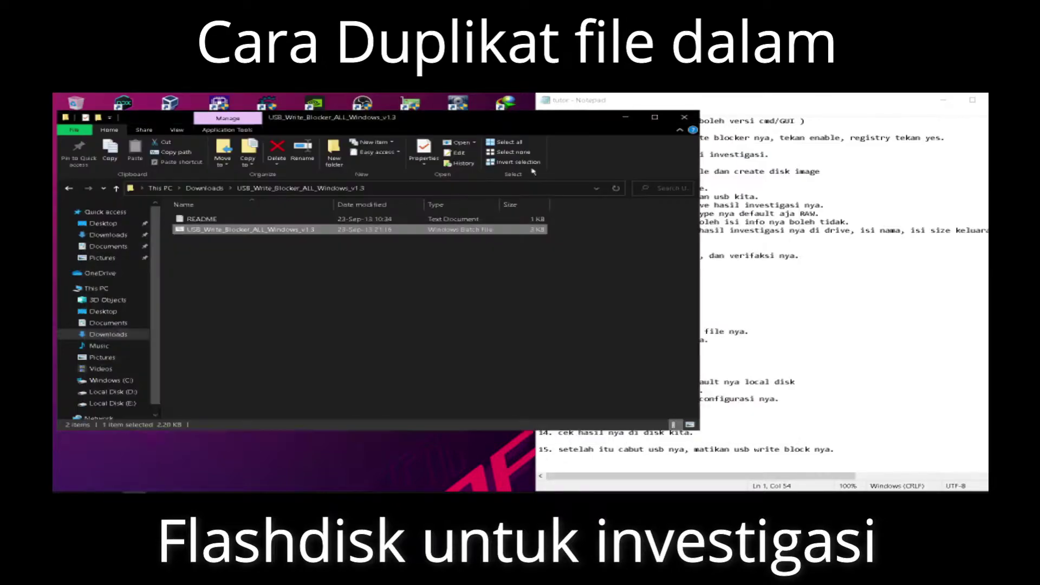
- Run the USB_Write_Blocker_ALL_Windows_v1.3 batch file, minimize File Explorer and move the console clear of the tutor notes
{"action": "double_click", "coordinate": [297, 231]}
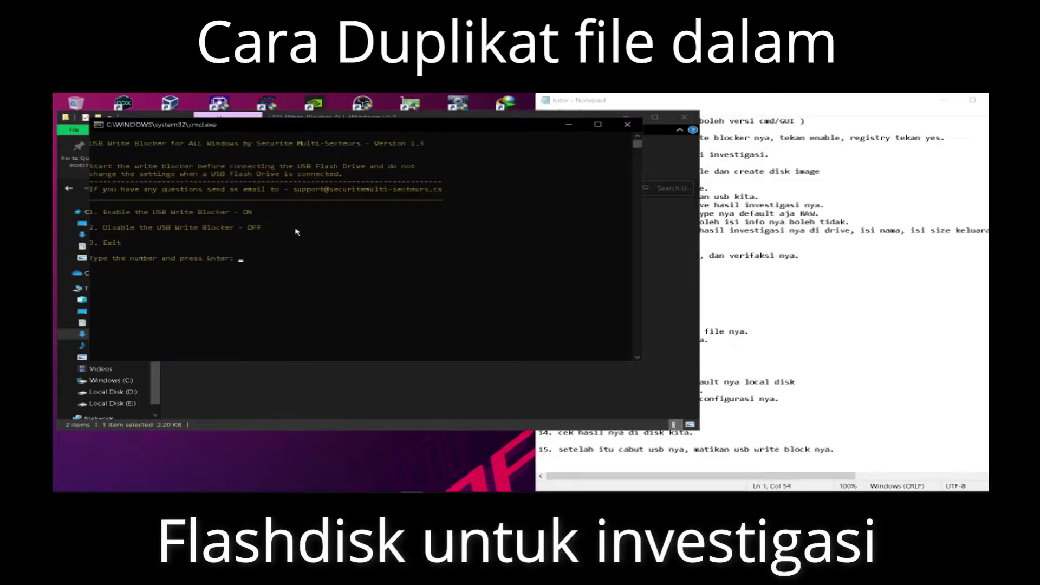
{"action": "left_click", "coordinate": [626, 117]}
{"action": "left_click_drag", "start_coordinate": [544, 128], "coordinate": [415, 149]}
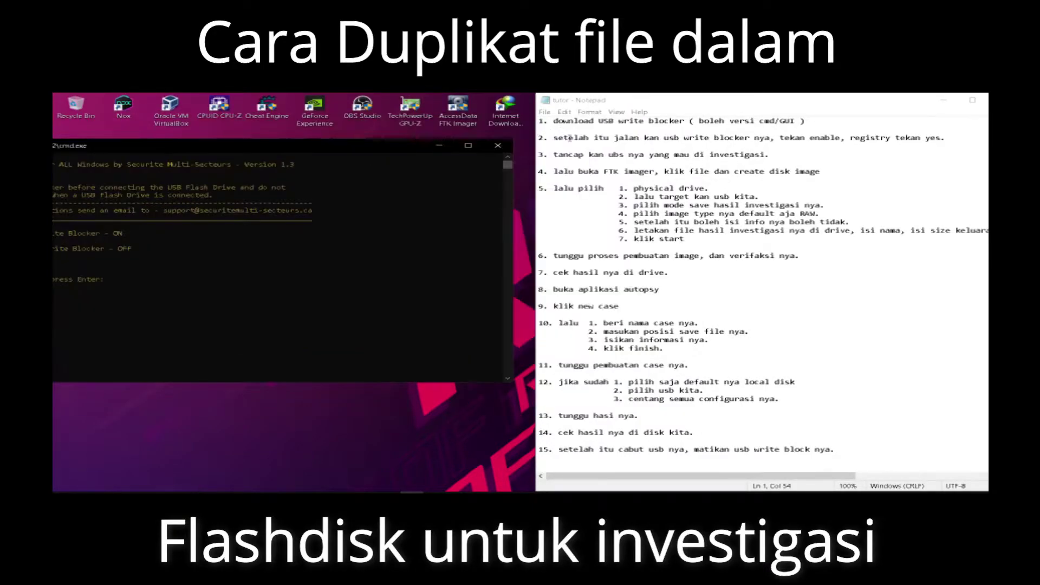
- Highlight instruction 2 in the tutor notes, about running the USB write blocker and enabling it
{"action": "left_click", "coordinate": [708, 139]}
{"action": "left_click_drag", "start_coordinate": [553, 137], "coordinate": [943, 139]}
{"action": "left_click", "coordinate": [381, 145]}
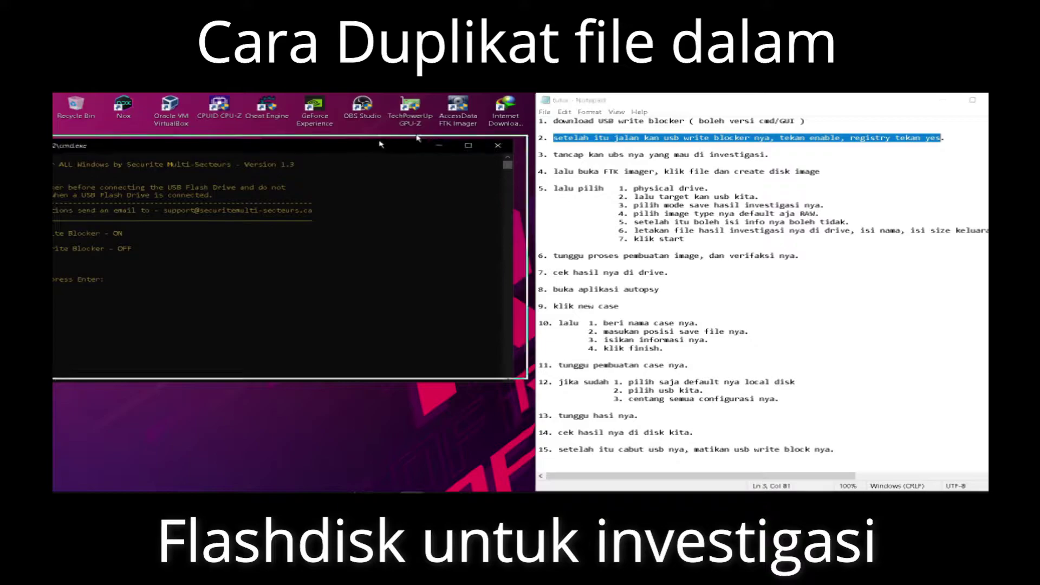
- Move the console fully into view and enable the USB write blocker with option 1
{"action": "left_click_drag", "start_coordinate": [381, 145], "coordinate": [559, 134]}
{"action": "left_click_drag", "start_coordinate": [306, 222], "coordinate": [295, 225]}
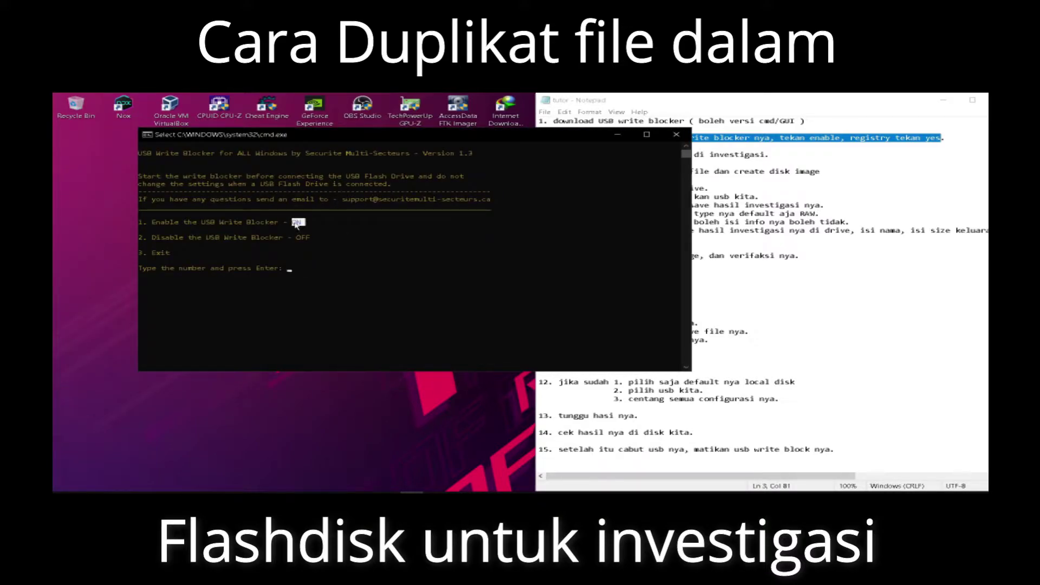
{"action": "left_click", "coordinate": [312, 269]}
{"action": "type", "text": "1"}
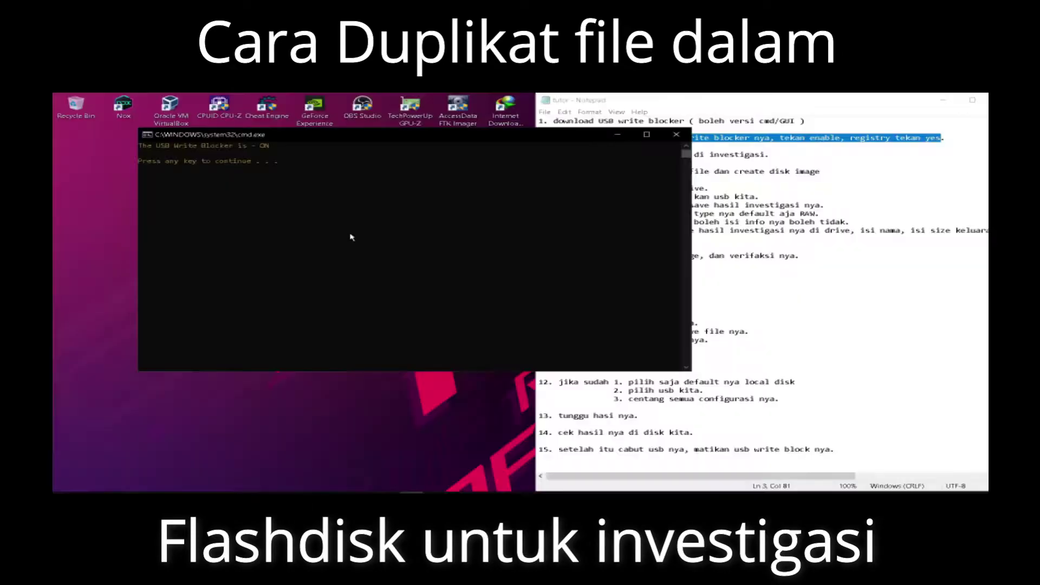
{"action": "left_click_drag", "start_coordinate": [293, 148], "coordinate": [267, 145]}
{"action": "left_click", "coordinate": [366, 191]}
- Write "setelah itu tancap kan usb" in the blank note, then clear the text and minimize the note
{"action": "left_click", "coordinate": [424, 474]}
{"action": "type", "text": "s"}
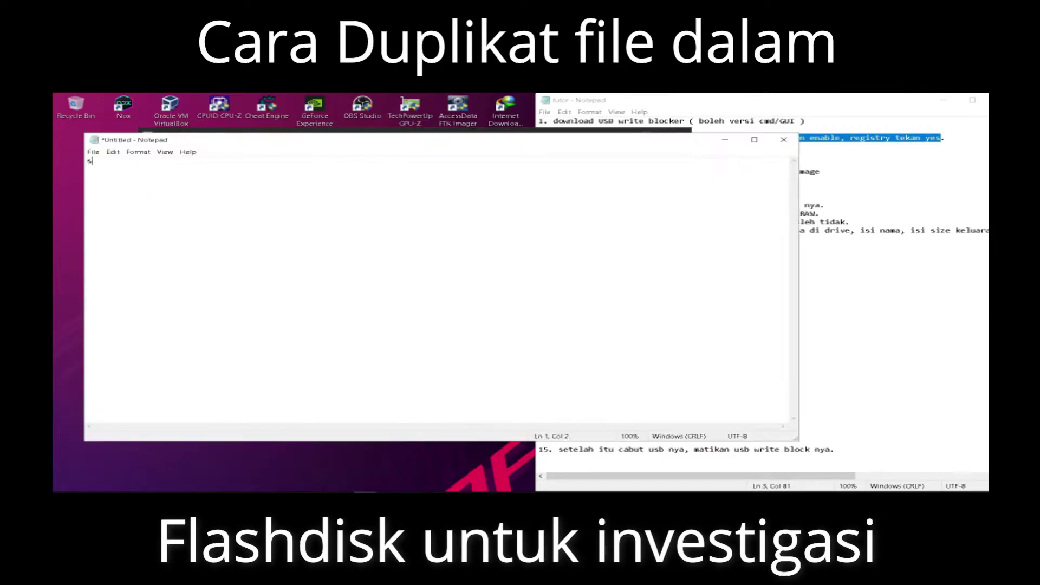
{"action": "type", "text": "etelah itu tancap kan usb d"}
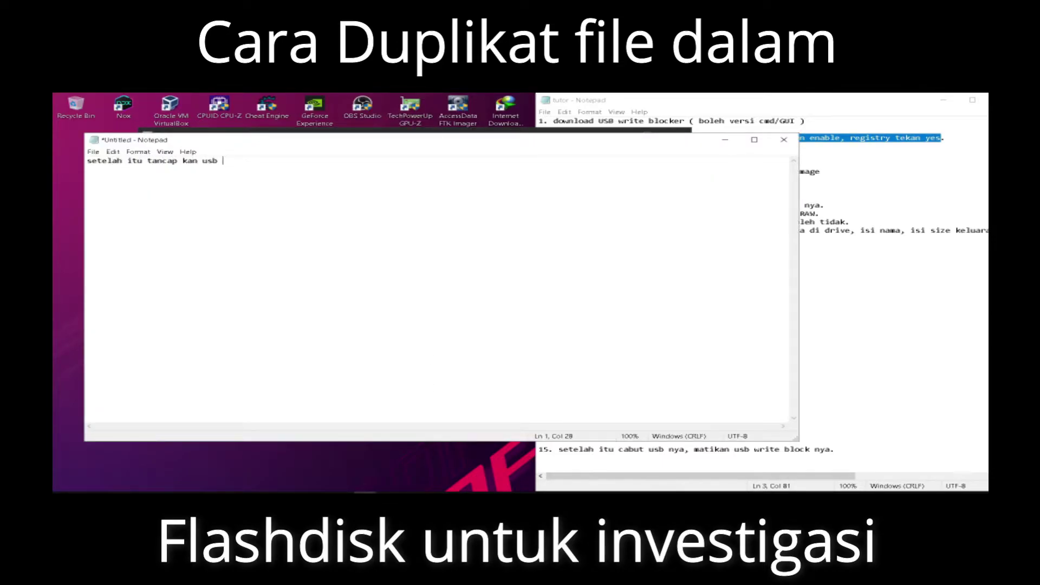
{"action": "key", "text": "ctrl+a"}
{"action": "key", "text": "BackSpace"}
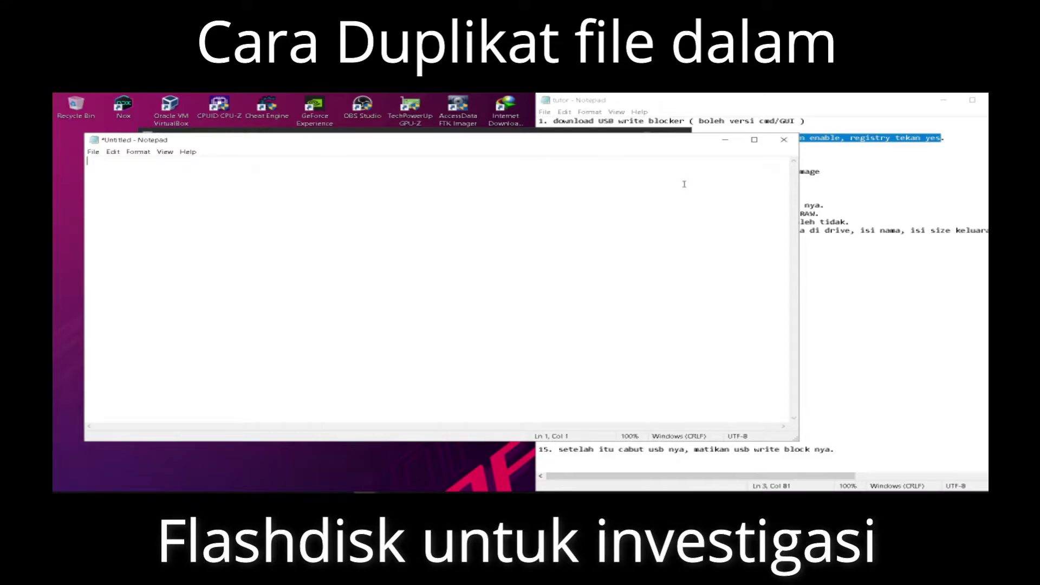
{"action": "left_click", "coordinate": [725, 139]}
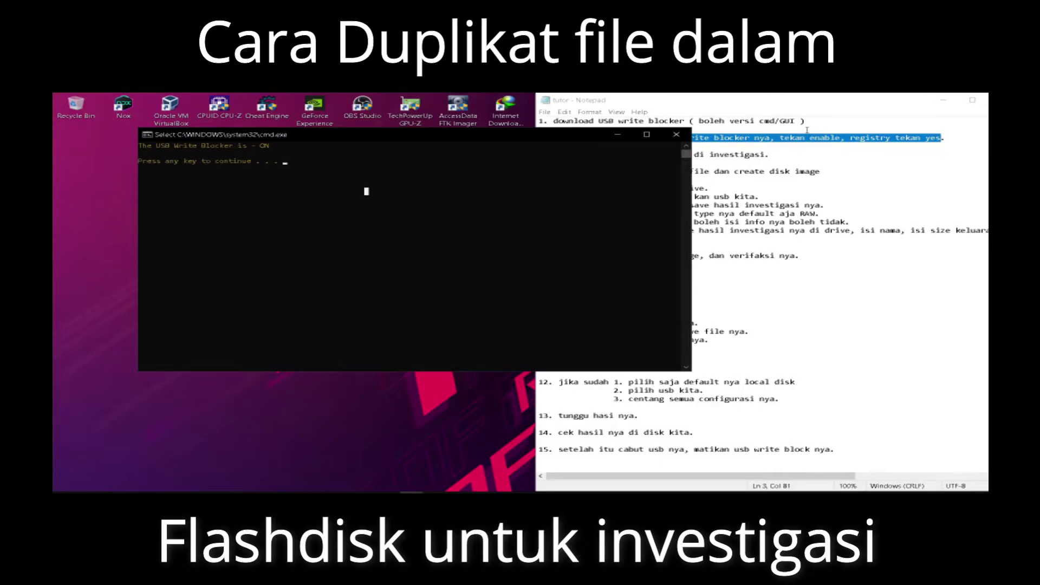
- Dismiss the write blocker console and check This PC in File Explorer for the connected USB drive DVD (F:)
{"action": "key", "text": "Return"}
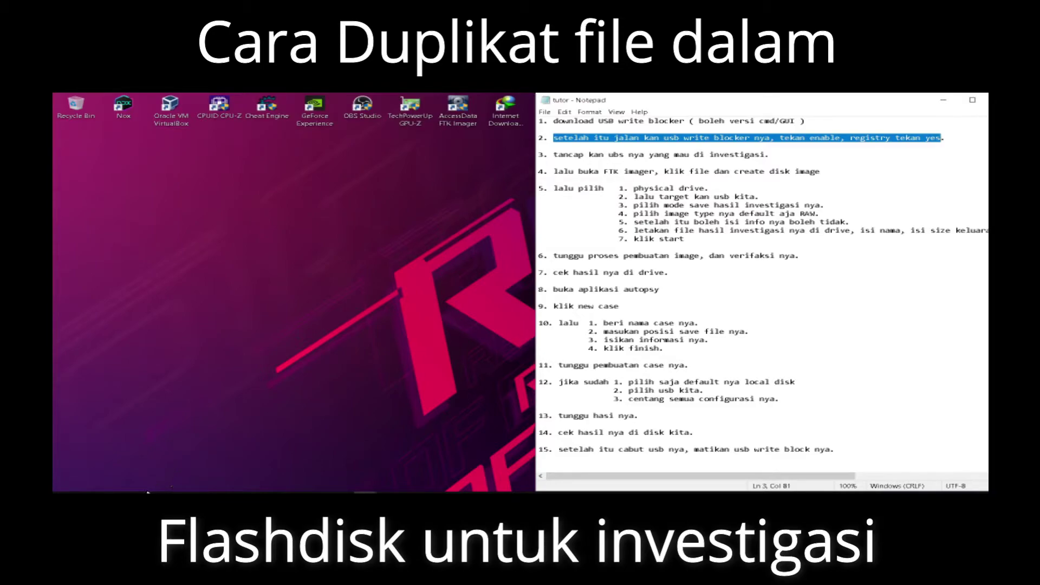
{"action": "left_click", "coordinate": [134, 491]}
{"action": "scroll", "coordinate": [142, 368], "scroll_direction": "down", "scroll_amount": 1}
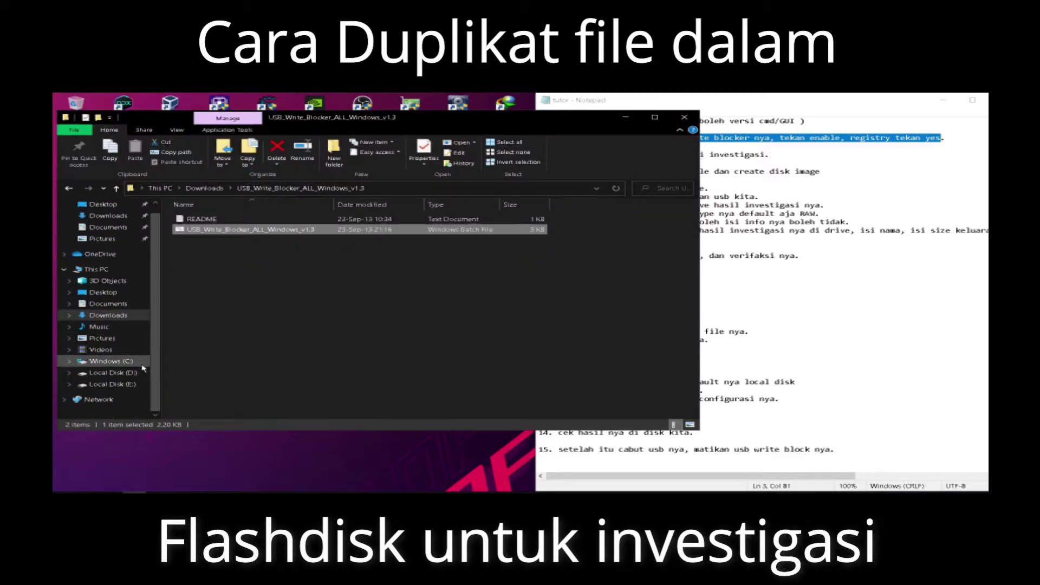
{"action": "left_click", "coordinate": [102, 268]}
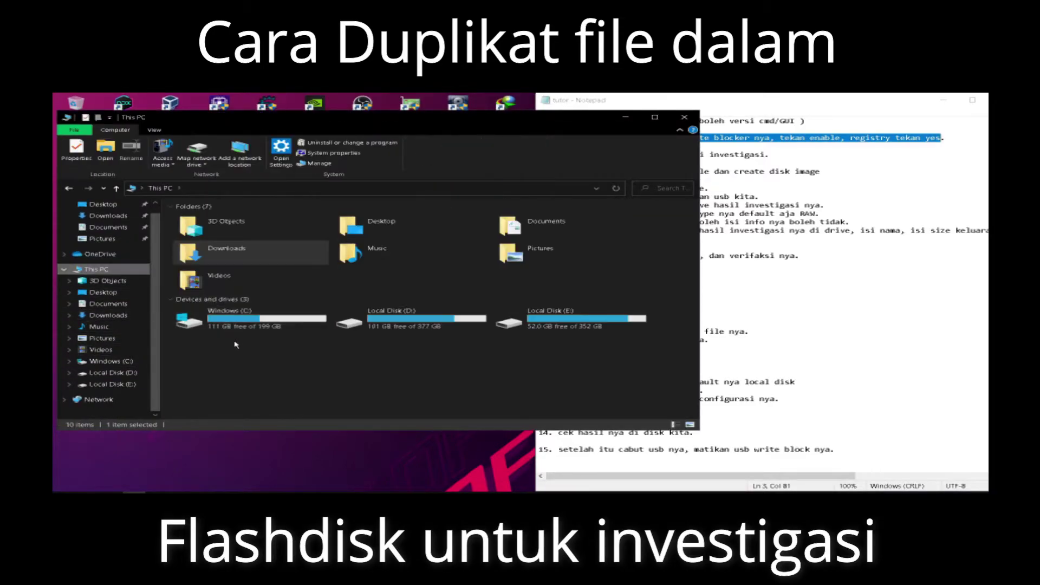
{"action": "right_click", "coordinate": [245, 353]}
{"action": "left_click", "coordinate": [283, 394]}
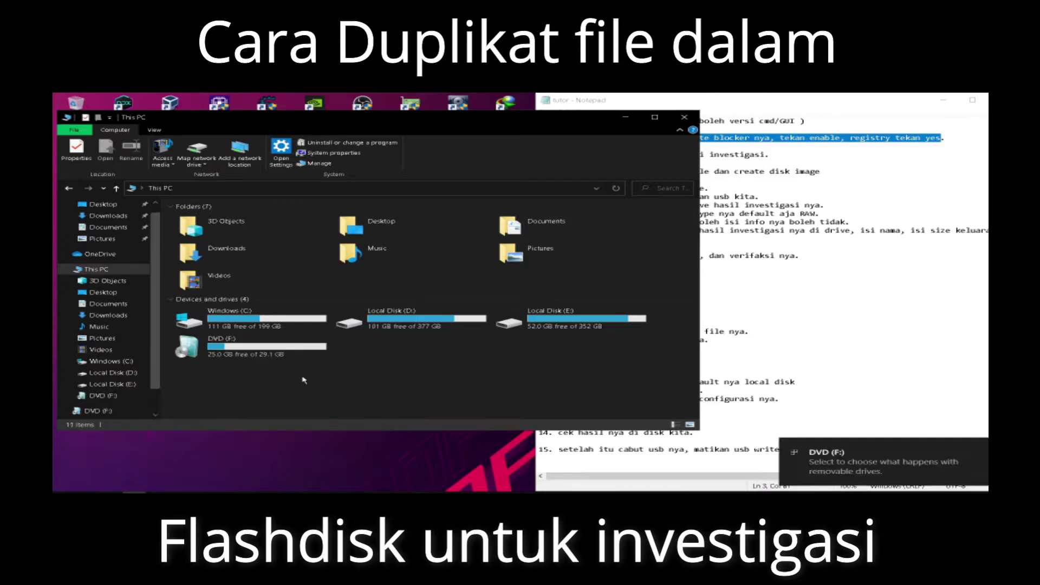
{"action": "left_click", "coordinate": [286, 351]}
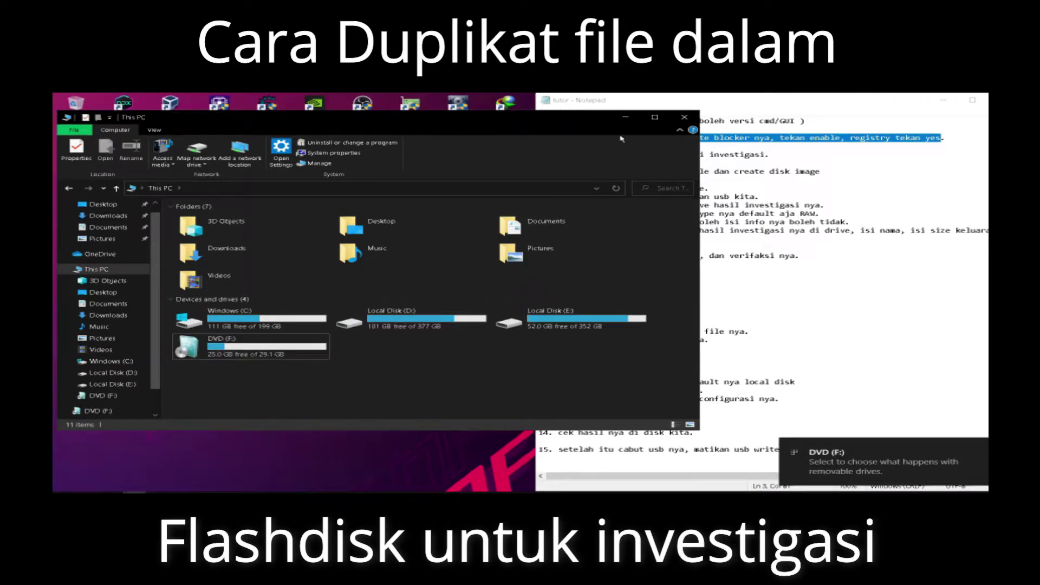
{"action": "left_click", "coordinate": [626, 117]}
- Read instruction 4 in the tutor notes, about opening FTK Imager and creating a disk image
{"action": "left_click_drag", "start_coordinate": [553, 172], "coordinate": [650, 173]}
{"action": "left_click_drag", "start_coordinate": [828, 173], "coordinate": [754, 172]}
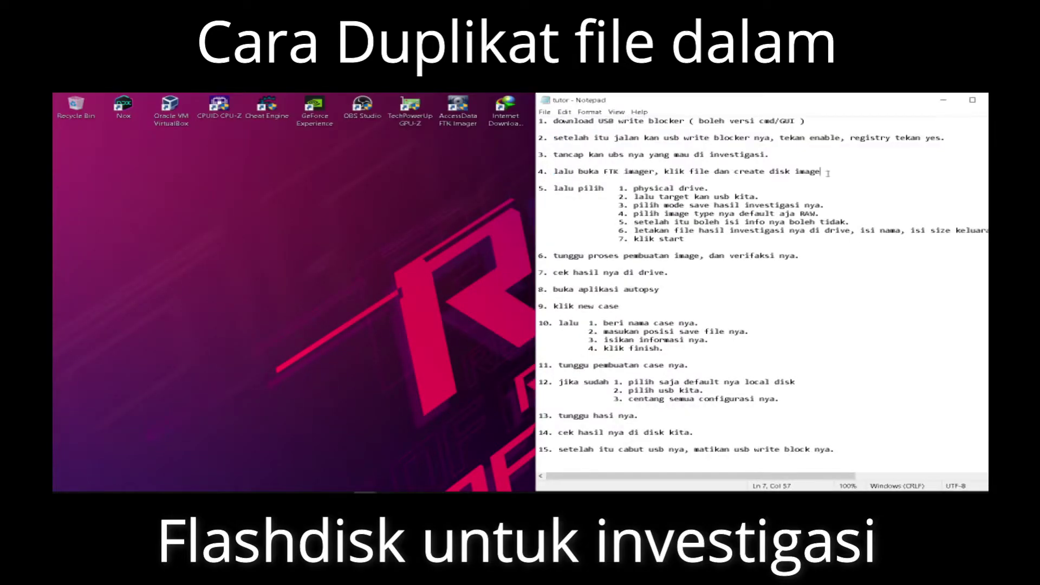
{"action": "left_click", "coordinate": [822, 173]}
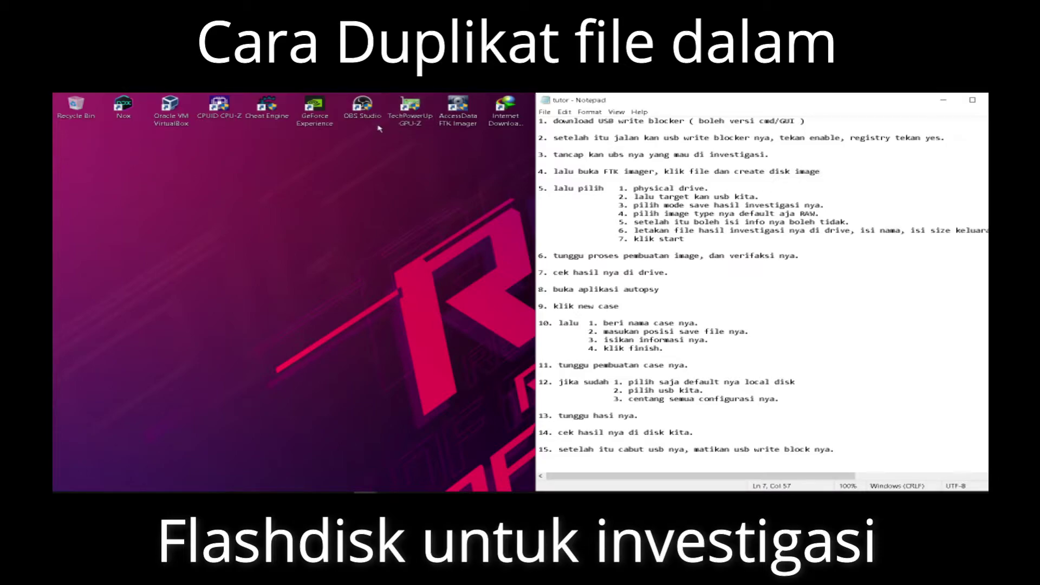
- Open AccessData FTK Imager, move its window lower on the desktop and start creating a disk image
{"action": "double_click", "coordinate": [452, 120]}
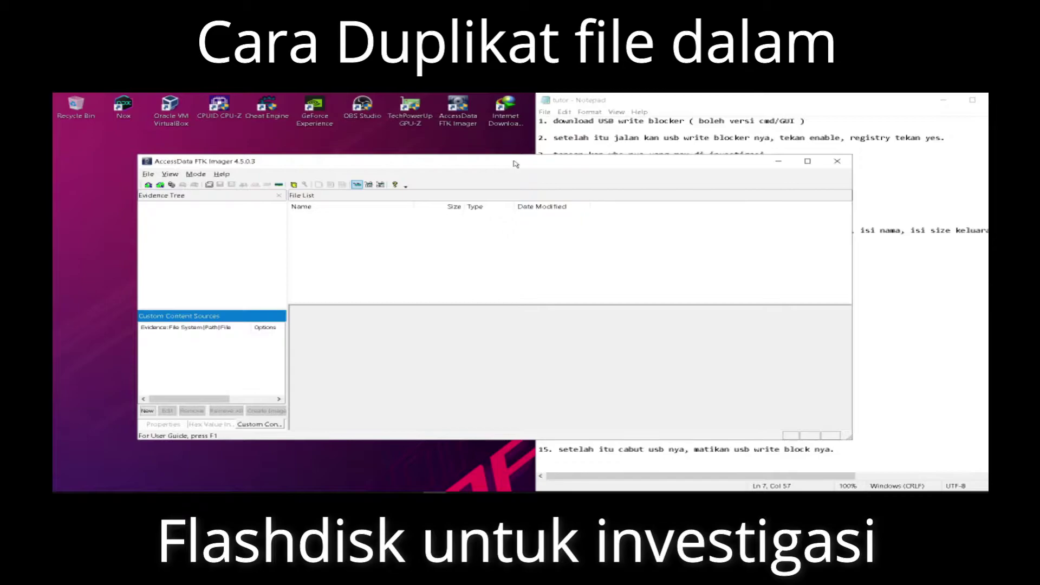
{"action": "left_click_drag", "start_coordinate": [489, 164], "coordinate": [555, 221]}
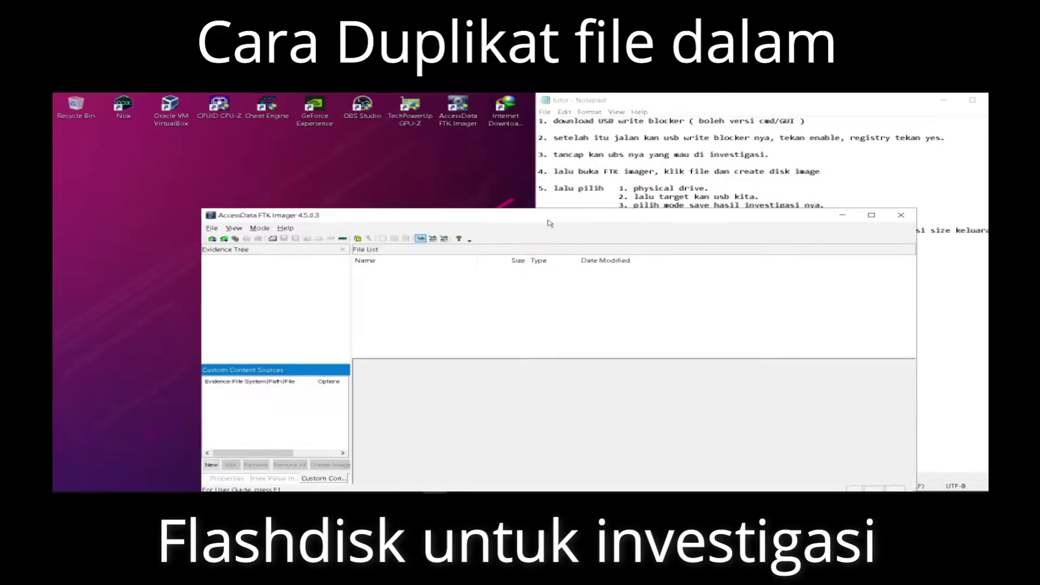
{"action": "left_click", "coordinate": [213, 230]}
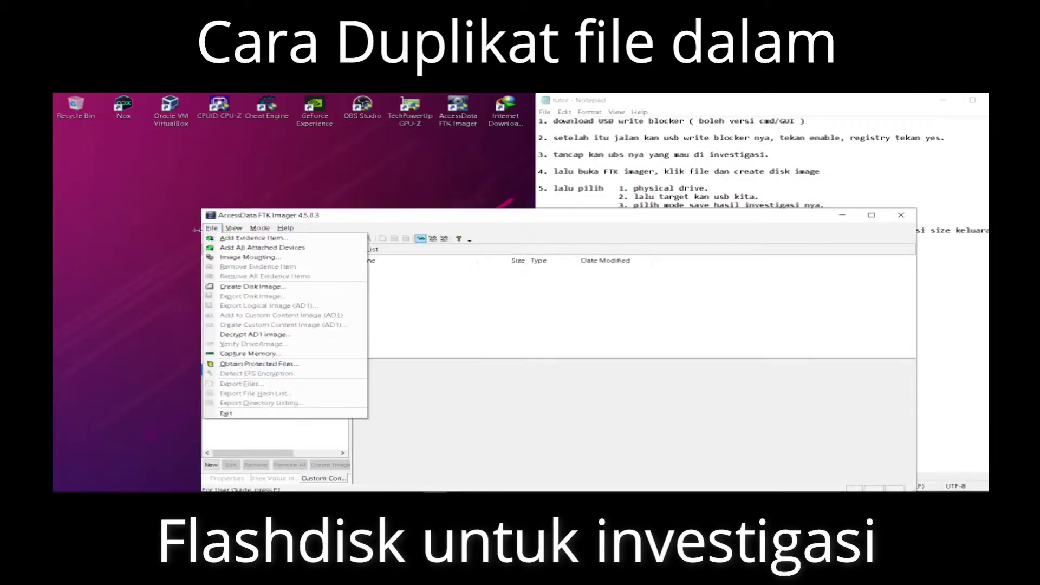
{"action": "left_click", "coordinate": [243, 288]}
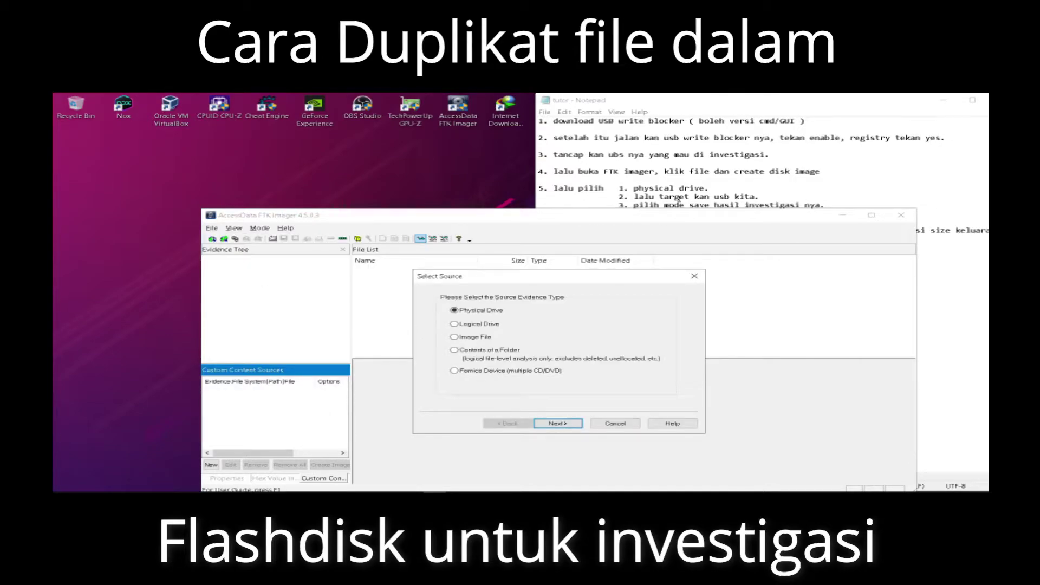
- Check the tutor notes, keep Physical Drive as the source evidence type and select the SanDisk USB device as the source drive
{"action": "left_click", "coordinate": [667, 114]}
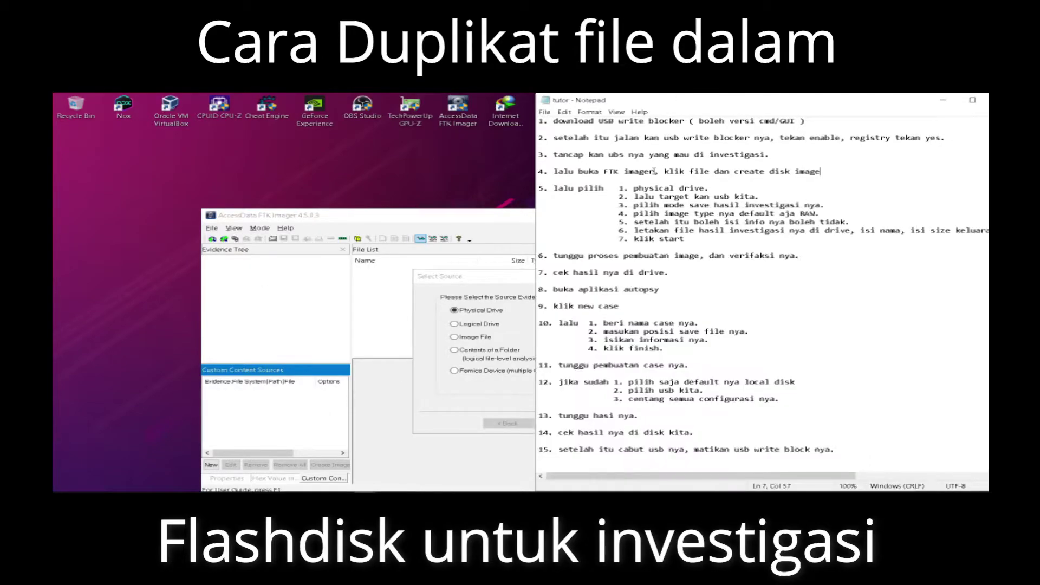
{"action": "left_click_drag", "start_coordinate": [634, 189], "coordinate": [682, 189]}
{"action": "left_click", "coordinate": [495, 301]}
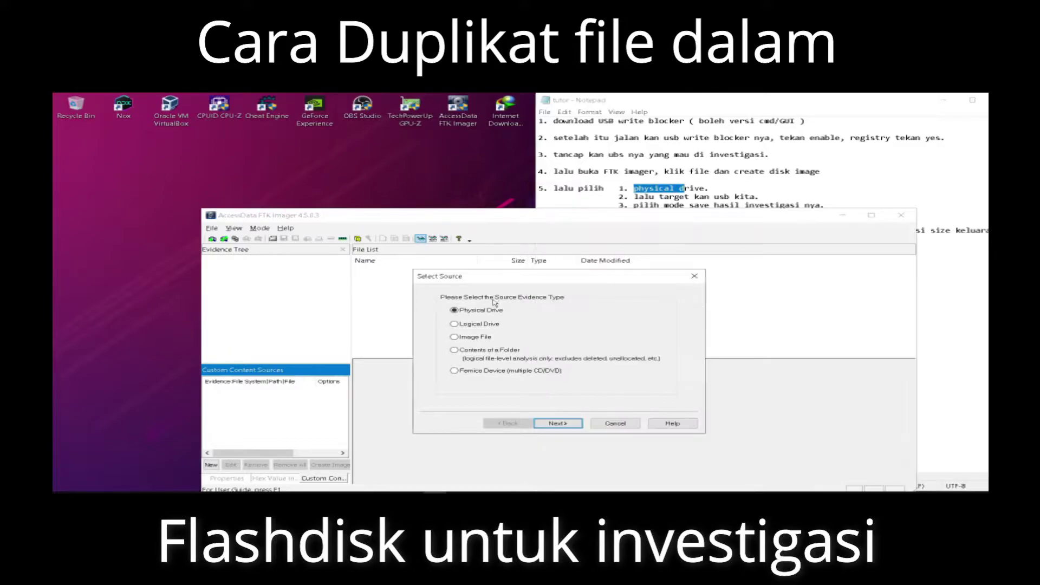
{"action": "left_click", "coordinate": [567, 423]}
{"action": "left_click", "coordinate": [601, 328]}
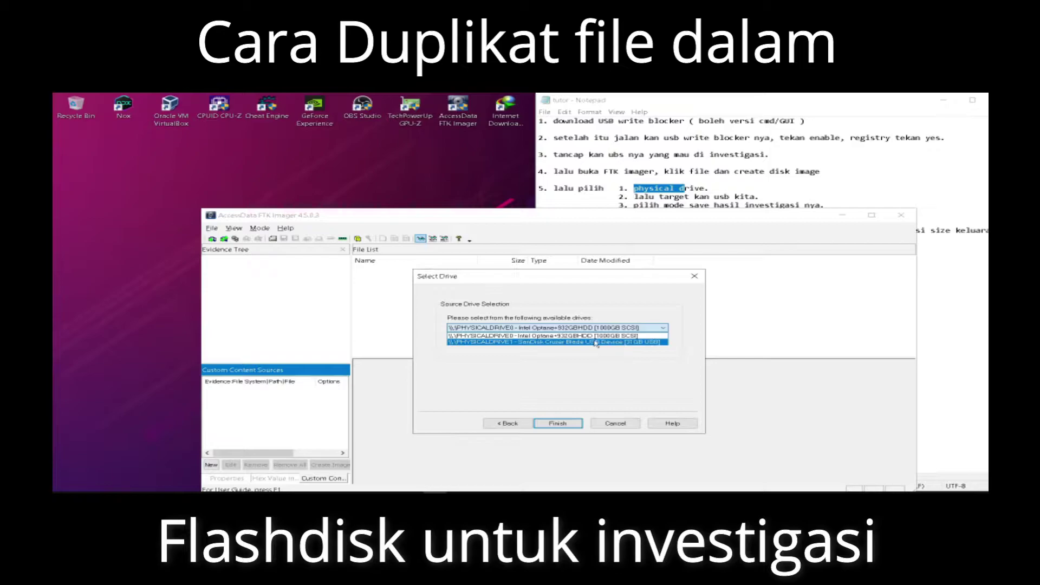
{"action": "left_click", "coordinate": [591, 342]}
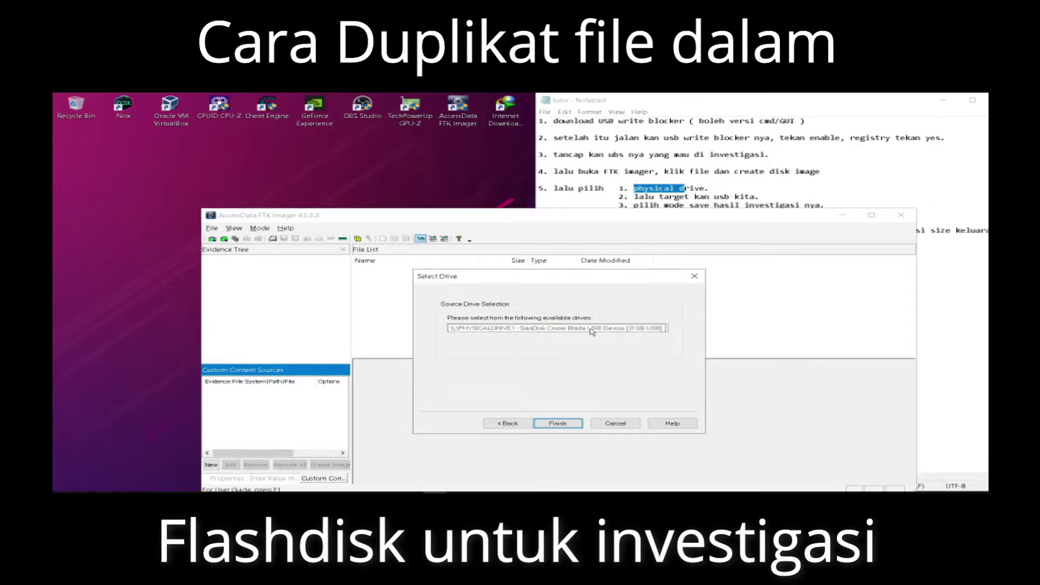
{"action": "left_click", "coordinate": [577, 425]}
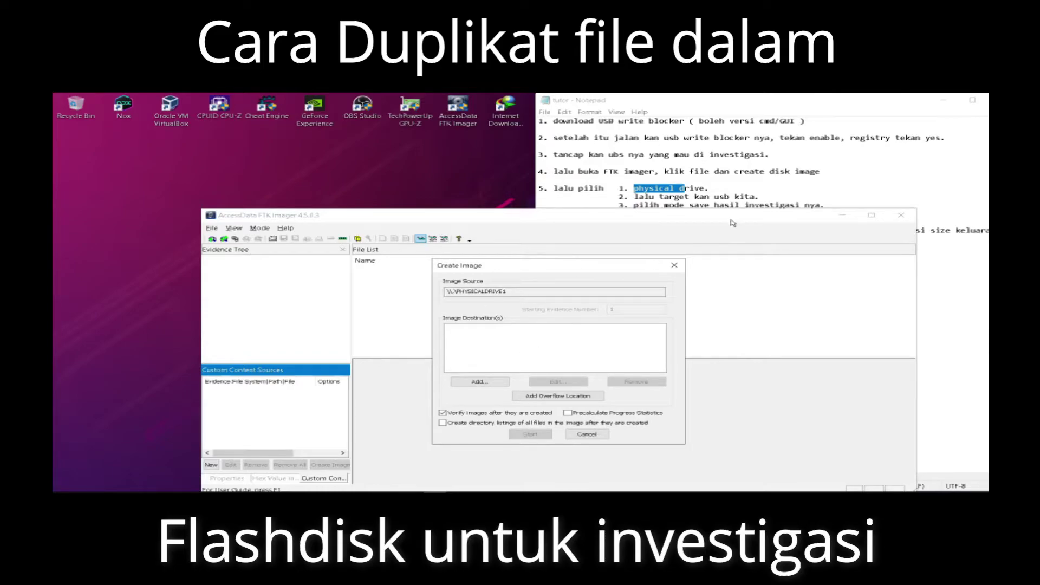
- Check the notes on the save mode, add a Raw (dd) image destination and enter case number 001
{"action": "left_click", "coordinate": [789, 102]}
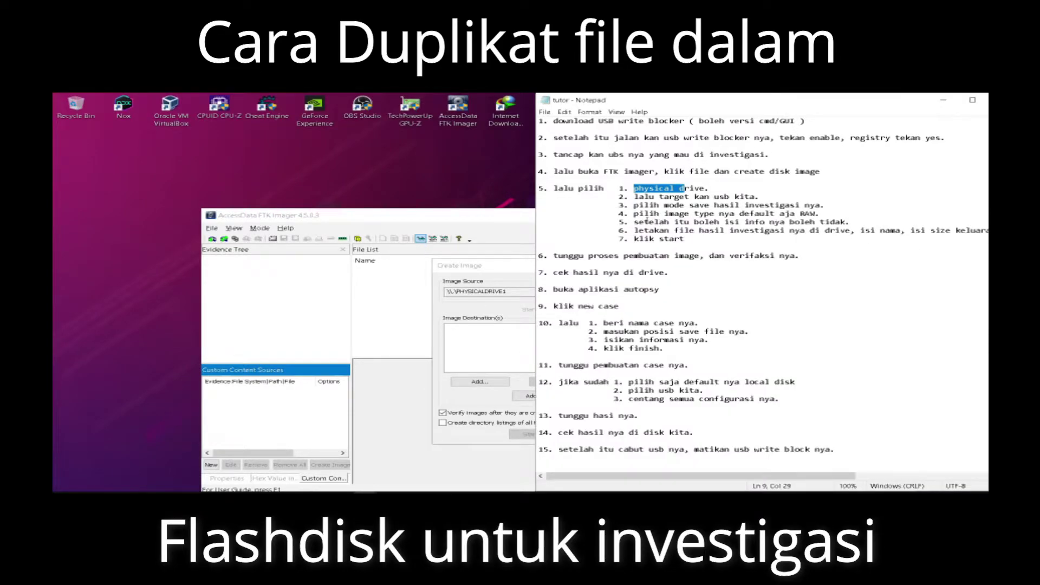
{"action": "left_click_drag", "start_coordinate": [638, 206], "coordinate": [720, 206]}
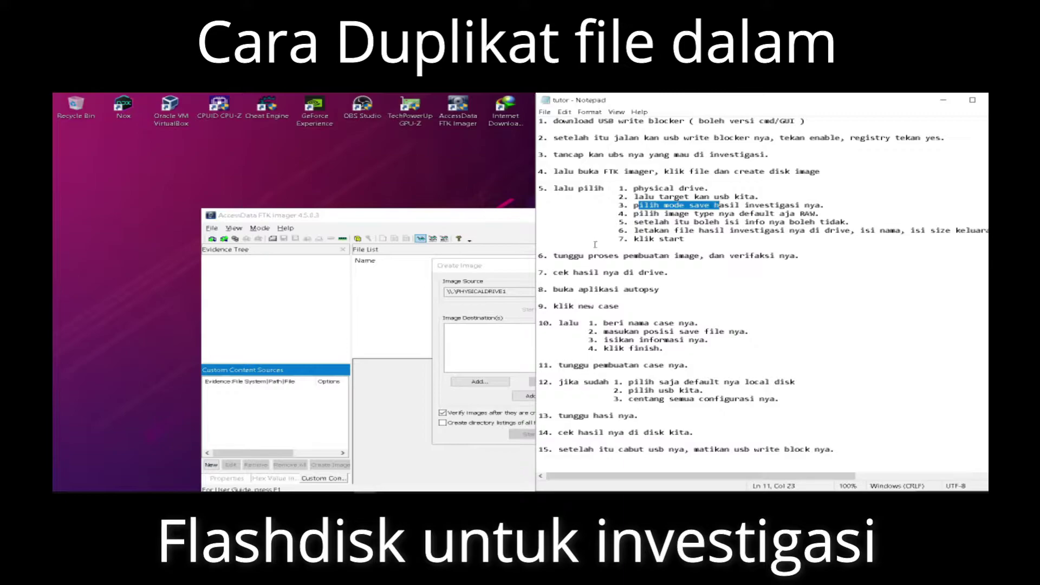
{"action": "left_click", "coordinate": [494, 382]}
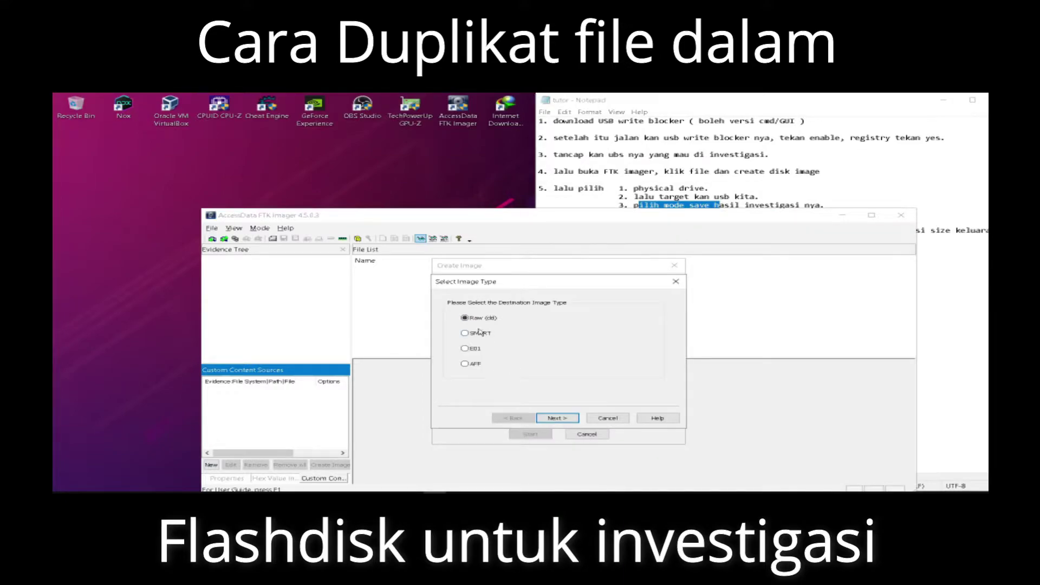
{"action": "left_click_drag", "start_coordinate": [500, 283], "coordinate": [668, 283]}
{"action": "left_click", "coordinate": [776, 419]}
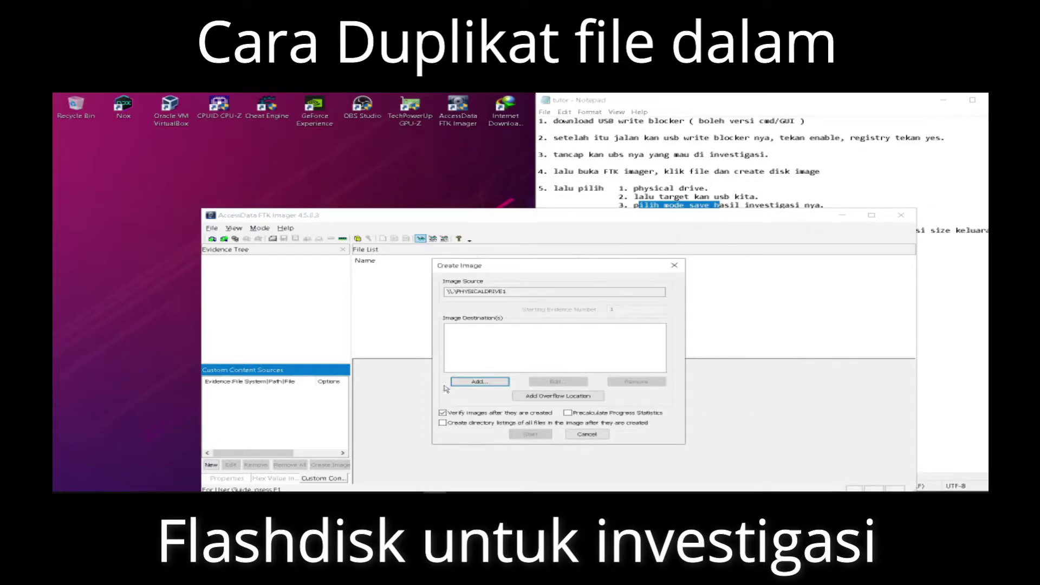
{"action": "left_click", "coordinate": [468, 384]}
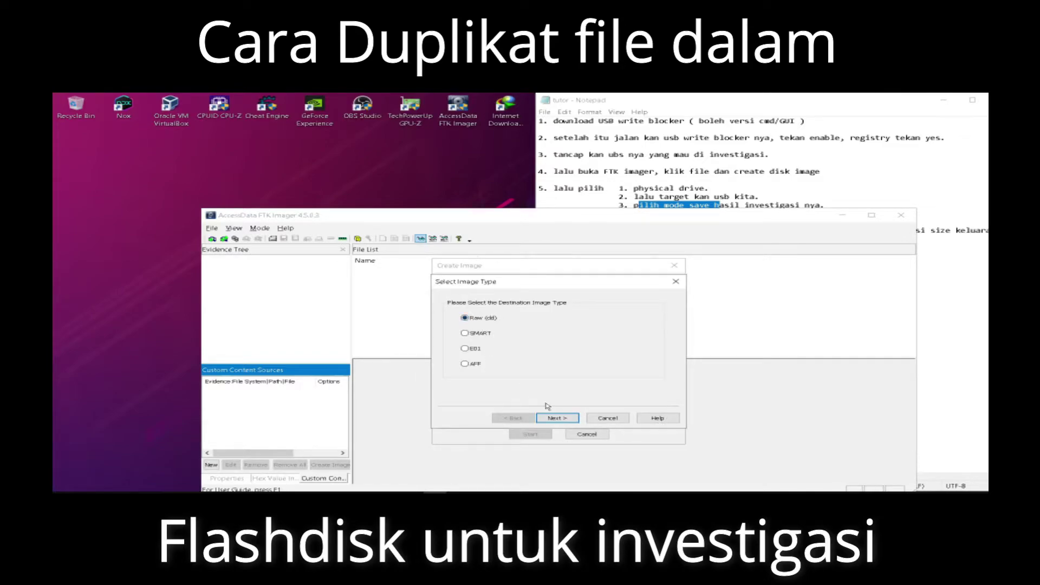
{"action": "left_click", "coordinate": [556, 418]}
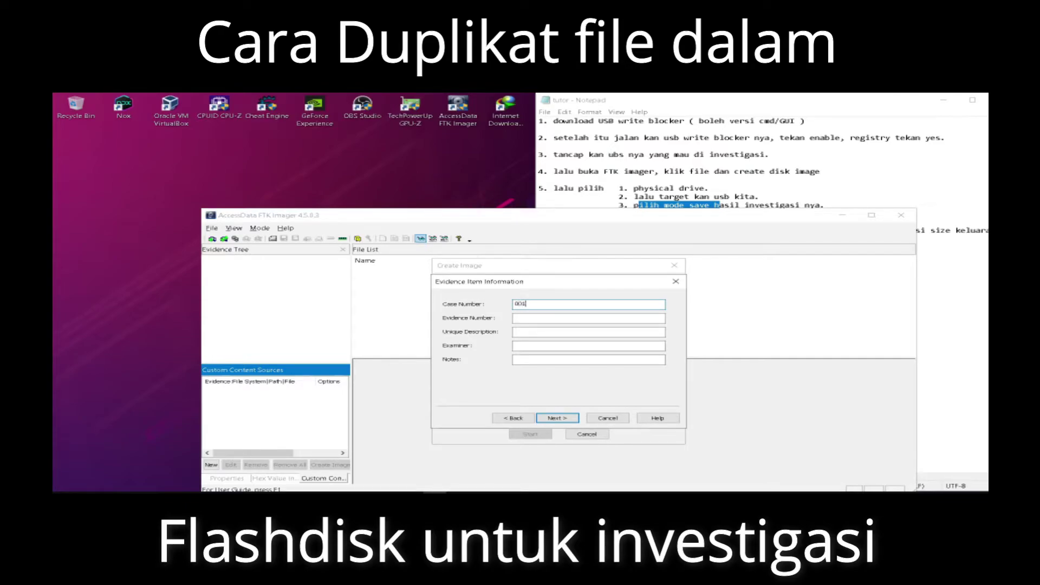
- Read item 5 under instruction 5 in the tutor notes, about optionally filling in the information, and return to the evidence form
{"action": "left_click", "coordinate": [590, 188]}
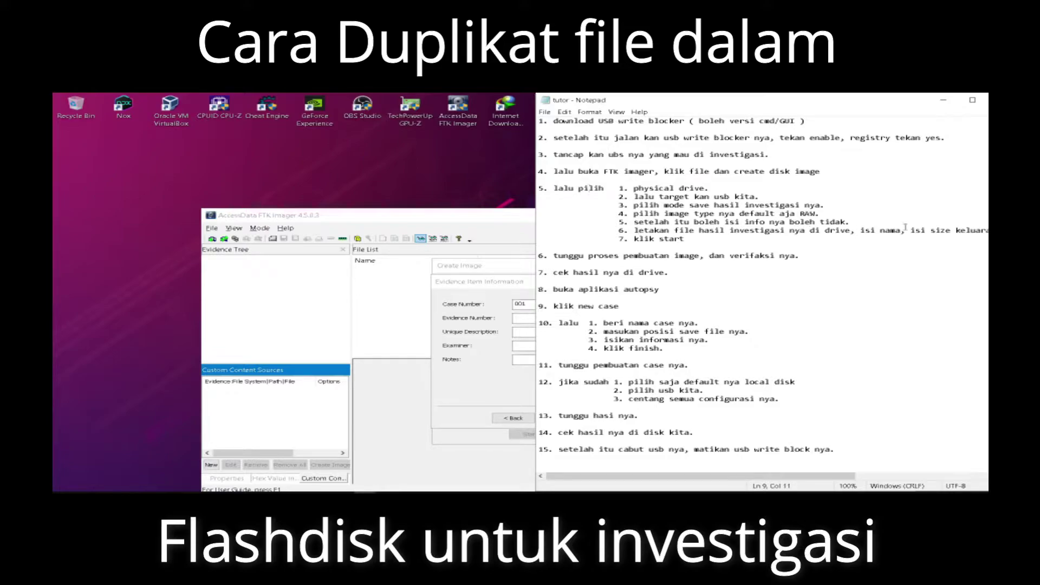
{"action": "left_click_drag", "start_coordinate": [688, 478], "coordinate": [700, 479]}
{"action": "left_click", "coordinate": [828, 223]}
{"action": "left_click_drag", "start_coordinate": [828, 223], "coordinate": [636, 223]}
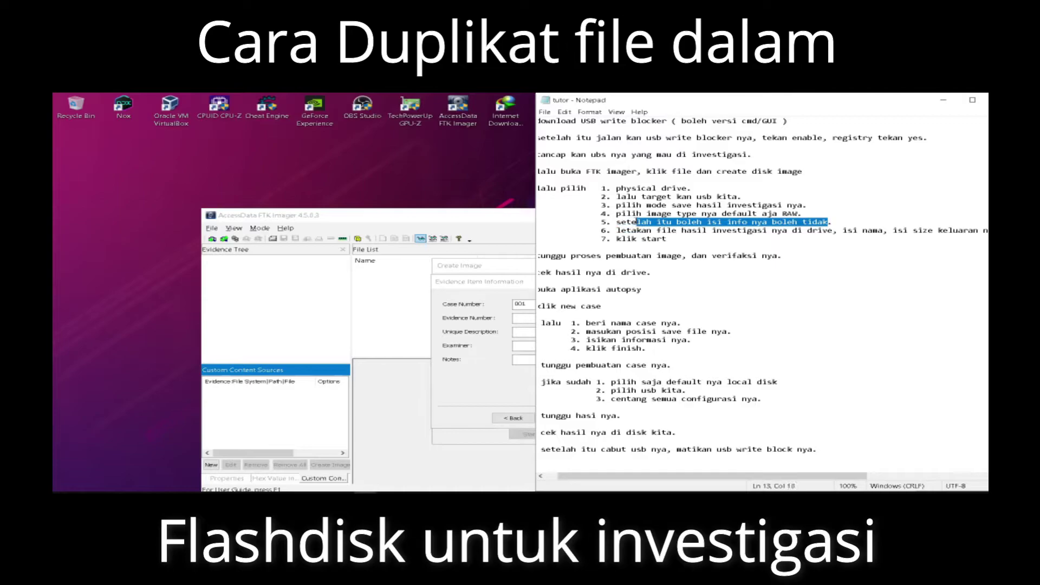
{"action": "left_click", "coordinate": [494, 275]}
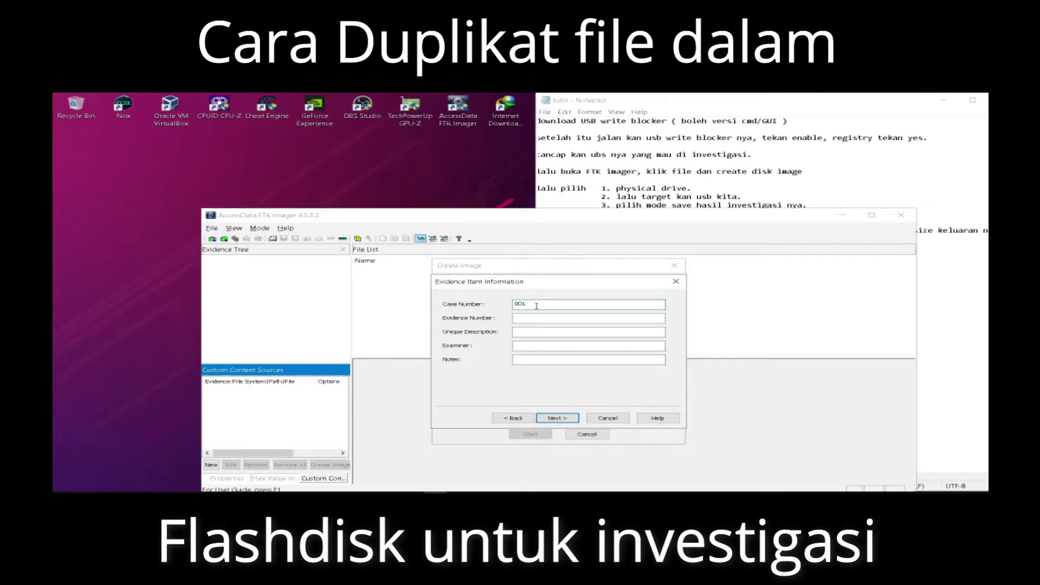
- Complete the evidence information with evidence number 001, description "usb bekas", examiner "nama anda" and notes "melihat isi yang pernah di lakukan"
{"action": "left_click", "coordinate": [548, 319]}
{"action": "type", "text": "001"}
{"action": "left_click", "coordinate": [572, 335]}
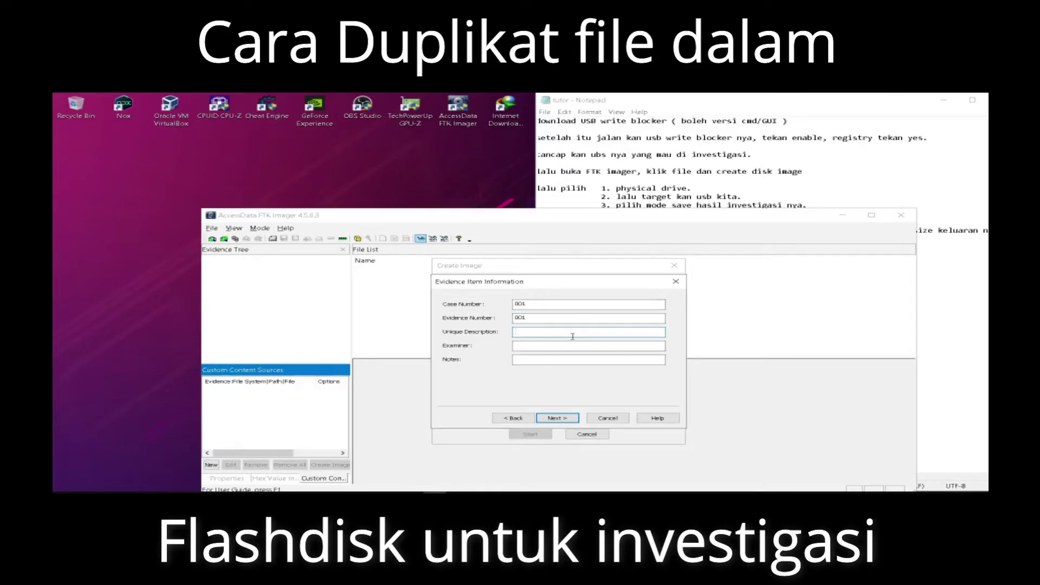
{"action": "type", "text": "usb bekas"}
{"action": "left_click", "coordinate": [583, 343]}
{"action": "type", "text": "anda"}
{"action": "left_click", "coordinate": [607, 359]}
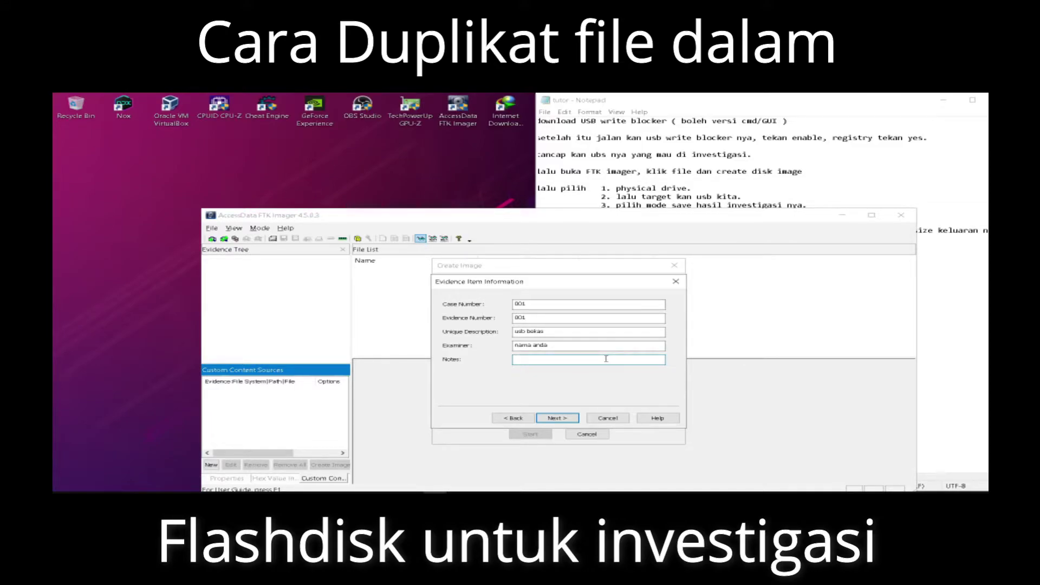
{"action": "type", "text": "melihat isi yang pernah di lakukan"}
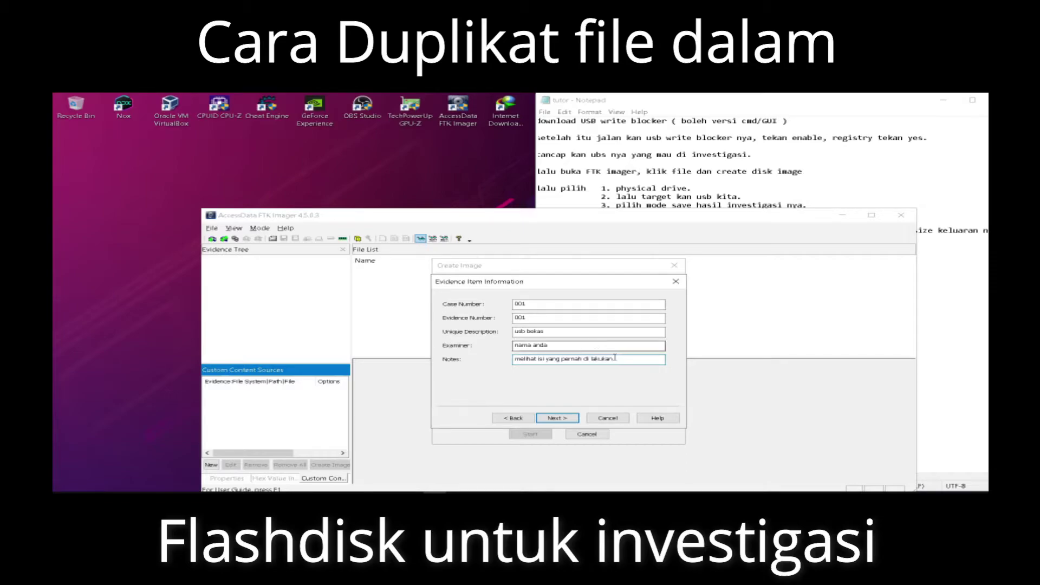
{"action": "left_click", "coordinate": [573, 418]}
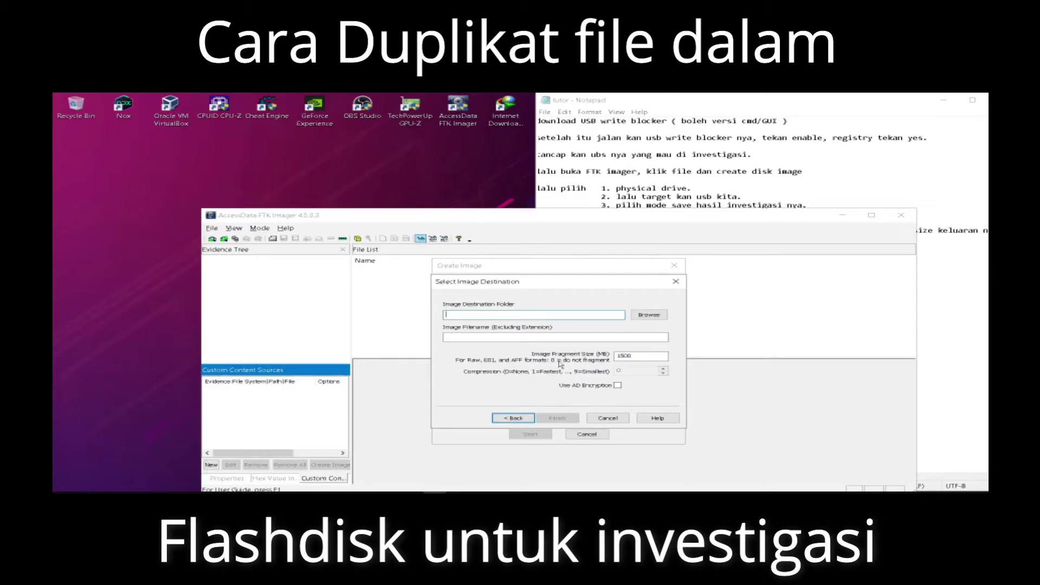
- Set the image destination folder to FORENSIK & INVESTIGASI inside smst6 on Local Disk (E:)
{"action": "left_click", "coordinate": [635, 317]}
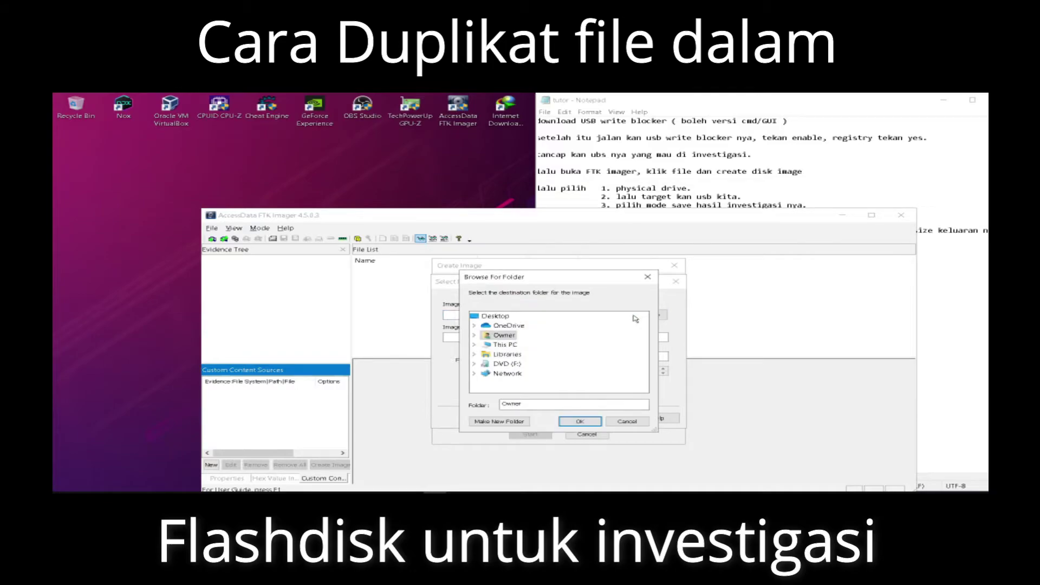
{"action": "left_click", "coordinate": [475, 345]}
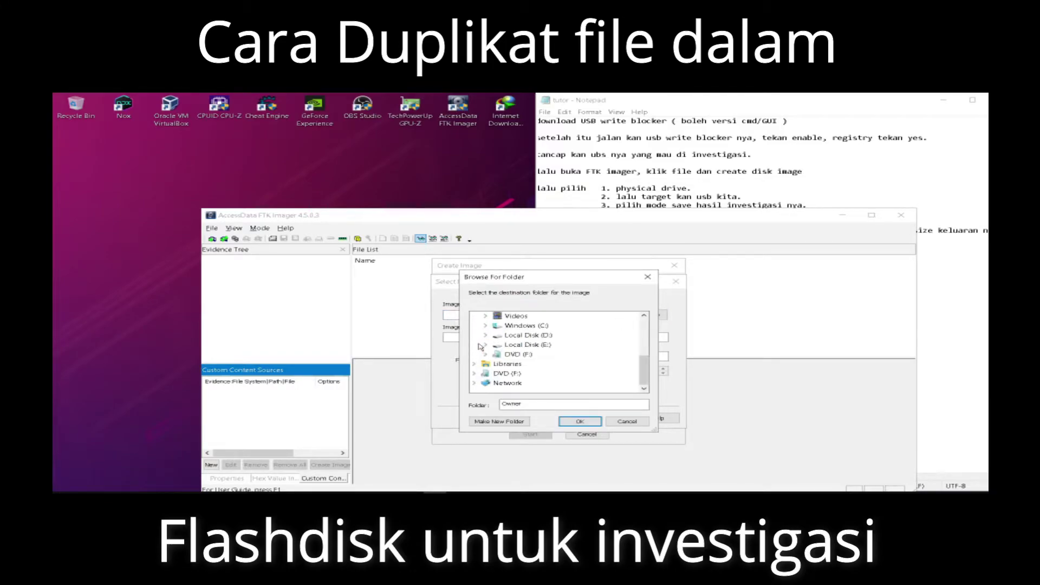
{"action": "left_click", "coordinate": [485, 345]}
{"action": "left_click", "coordinate": [497, 374]}
{"action": "left_click", "coordinate": [558, 354]}
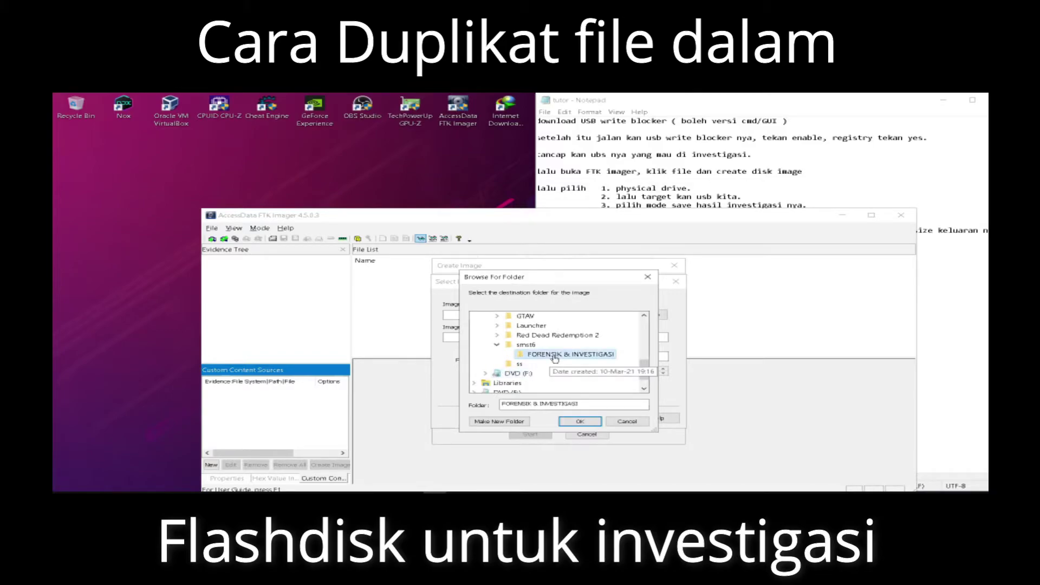
{"action": "left_click", "coordinate": [580, 422]}
- Name the image file "usb bekas" and select the image fragment size value
{"action": "left_click", "coordinate": [492, 338]}
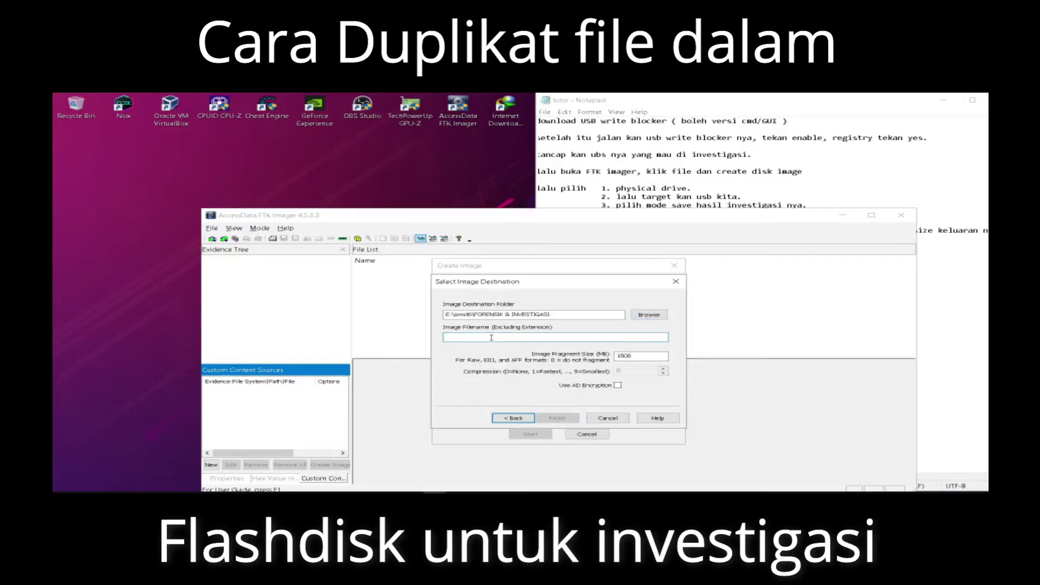
{"action": "type", "text": "usb b"}
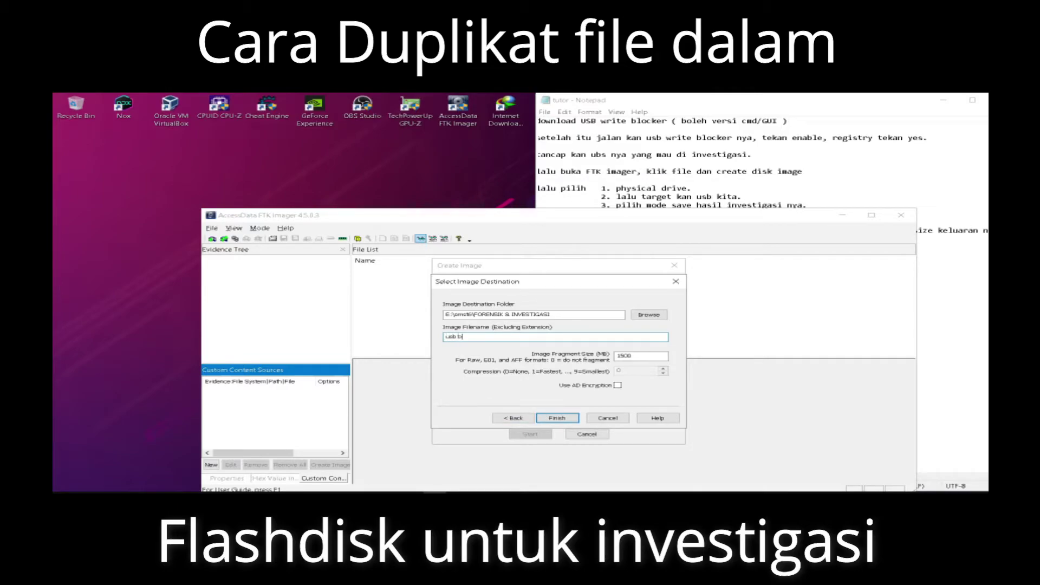
{"action": "type", "text": "ekas"}
{"action": "left_click_drag", "start_coordinate": [645, 356], "coordinate": [616, 353]}
- Write "pastikan size nya lebih besar dari isi usbnya disini saya akan isikan 5gb karena isi nya hanya 4 gb" in the note, clear it and minimize
{"action": "mouse_move", "coordinate": [365, 492]}
{"action": "left_click", "coordinate": [434, 477]}
{"action": "type", "text": "pastikan"}
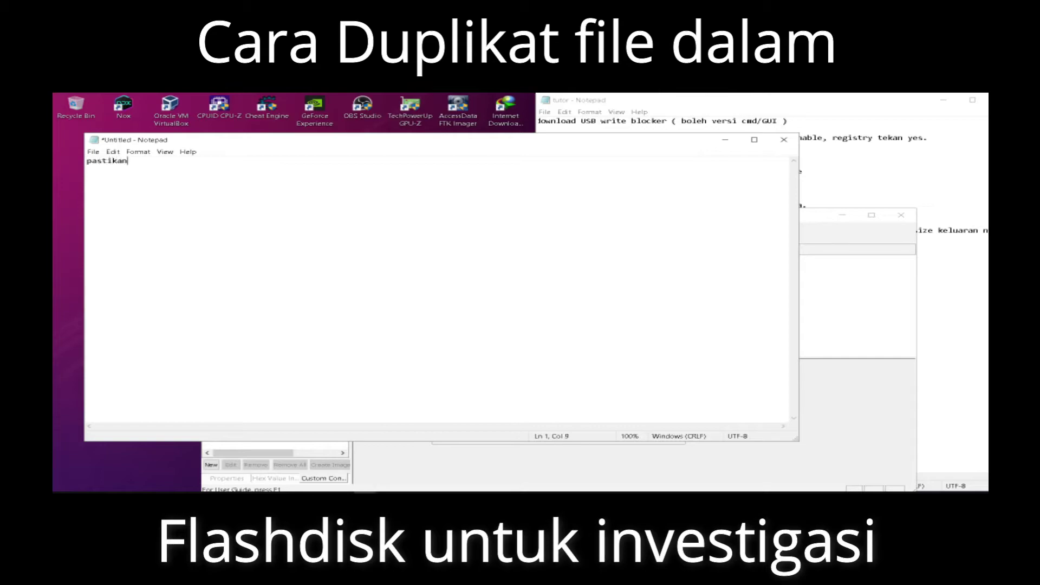
{"action": "type", "text": " size nya lebih besar dari isi usb"}
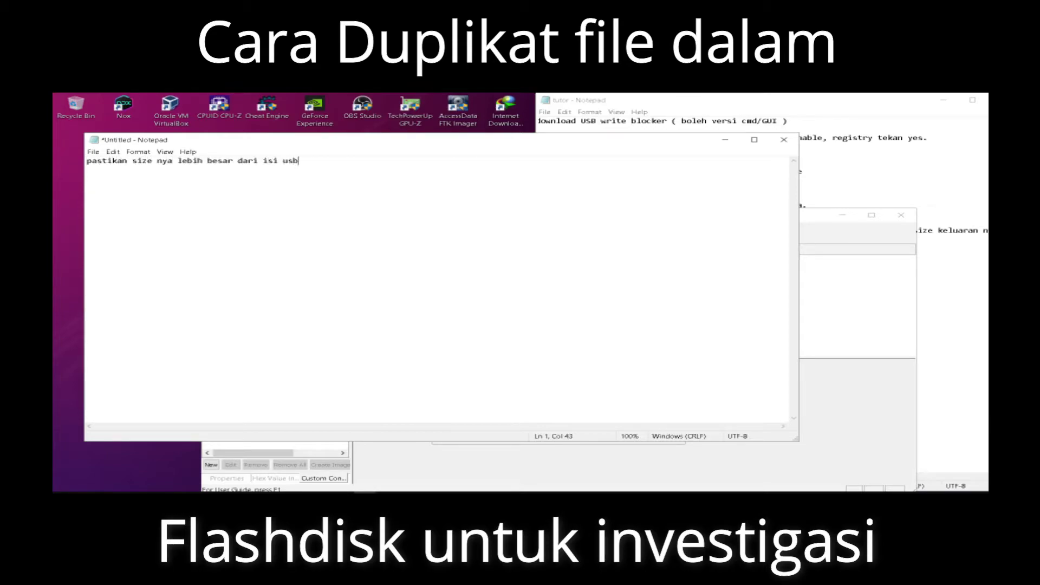
{"action": "type", "text": "nya disini saya akan isikan 5gb karena isi nya hanya 4 gb"}
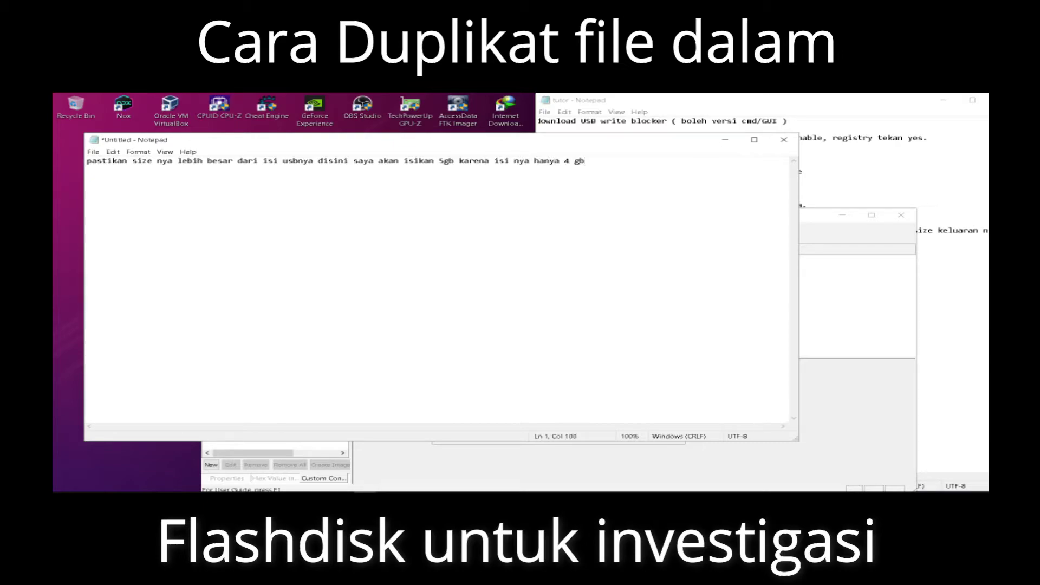
{"action": "key", "text": "ctrl+a"}
{"action": "key", "text": "Delete"}
{"action": "left_click", "coordinate": [725, 139]}
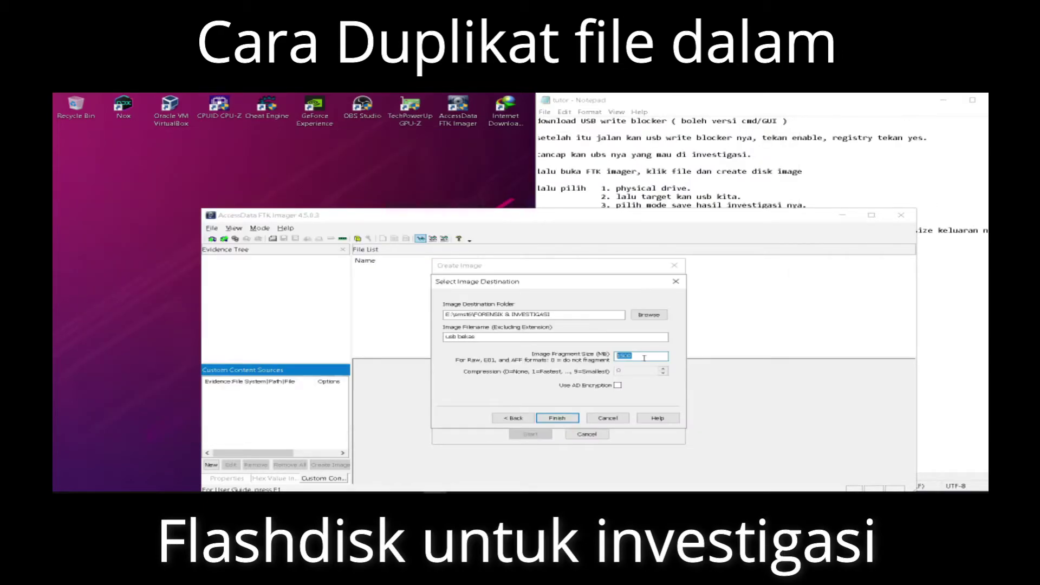
- Set the image fragment size to 5 GB, finish the image destination and start creating the image
{"action": "type", "text": "5"}
{"action": "left_click", "coordinate": [574, 418]}
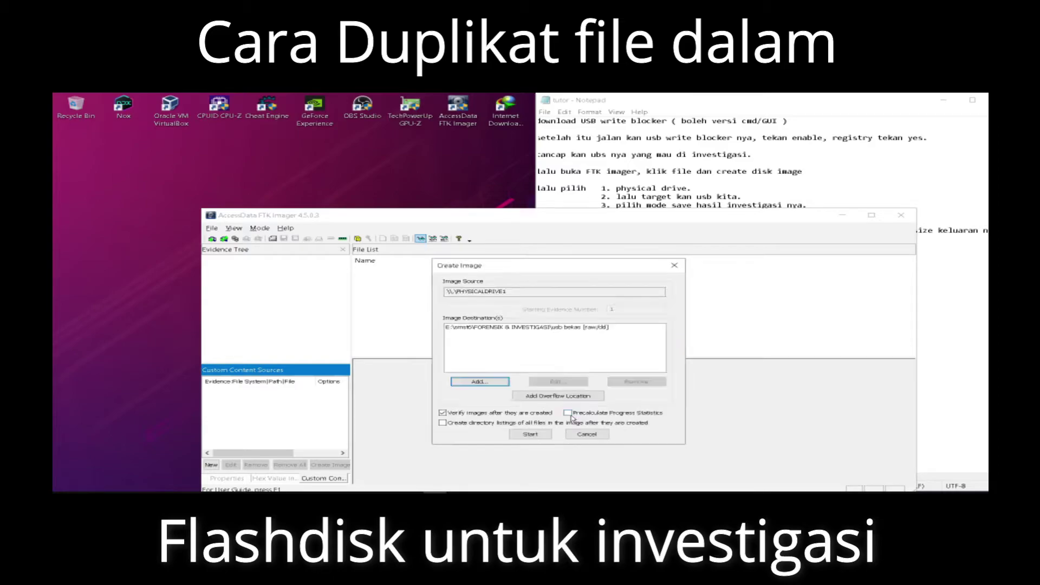
{"action": "left_click", "coordinate": [530, 436]}
- Write "baik tunggu proses nya" in the blank note, then clear the text and minimize the note
{"action": "left_click", "coordinate": [366, 493]}
{"action": "type", "text": "baik"}
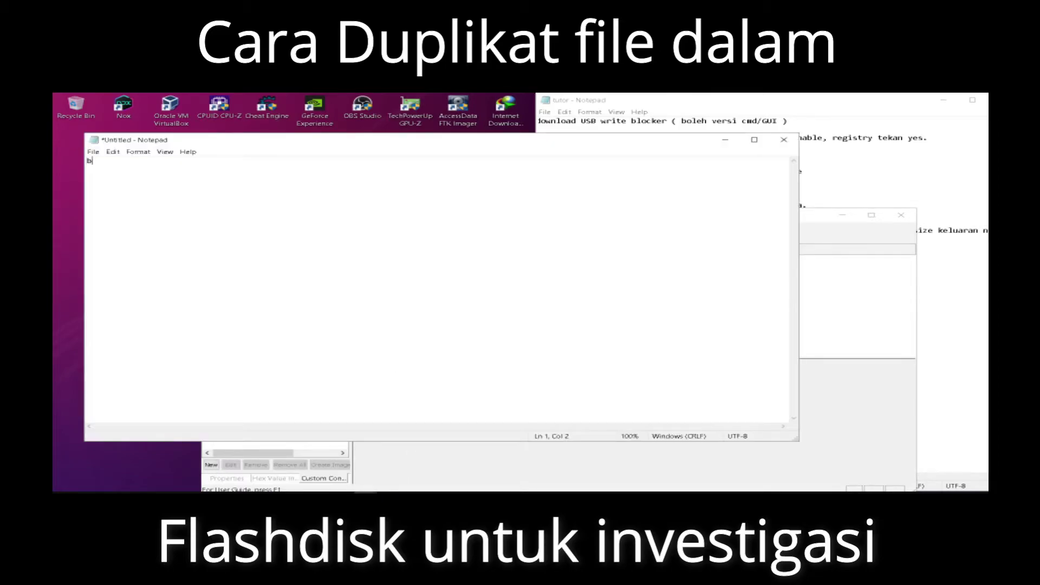
{"action": "type", "text": " tunggu proses nya"}
{"action": "key", "text": "ctrl+a"}
{"action": "key", "text": "BackSpace"}
{"action": "left_click", "coordinate": [726, 140]}
- Write "ok sudah selesai proses nya kita cek apakah sudah jadi kah atau gagal" in the blank note, then clear the text
{"action": "type", "text": "ok suda"}
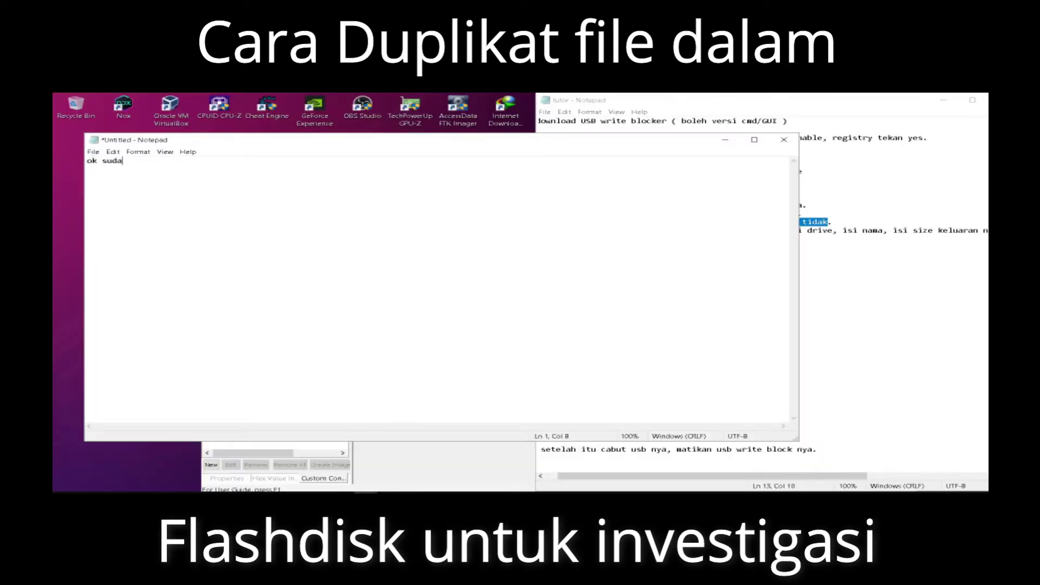
{"action": "type", "text": "h selesai proses nya kita cek apakah sudah "}
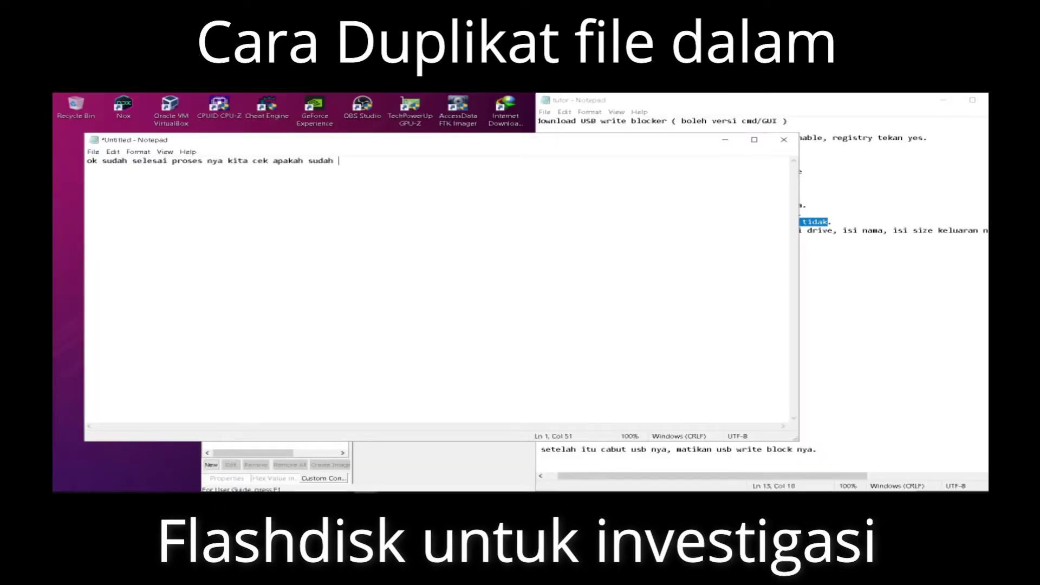
{"action": "type", "text": "jadi kah atau gagal"}
{"action": "key", "text": "ctrl+a"}
{"action": "key", "text": "BackSpace"}
- Check the "usb bekas" image files in the FORENSIK & INVESTIGASI folder under smst6 on Local Disk (E:), then minimize File Explorer
{"action": "left_click", "coordinate": [135, 493]}
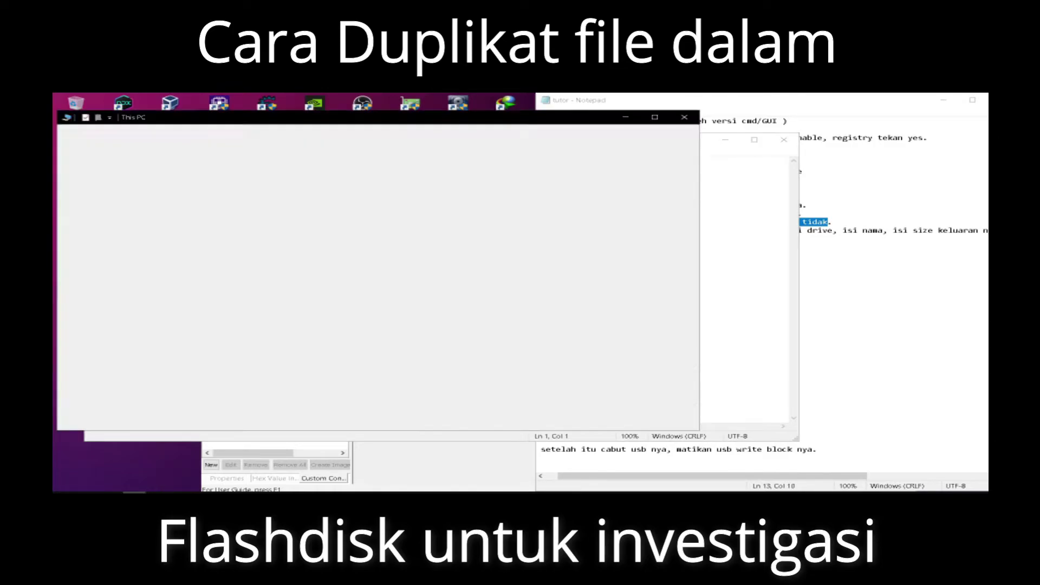
{"action": "left_click", "coordinate": [111, 384]}
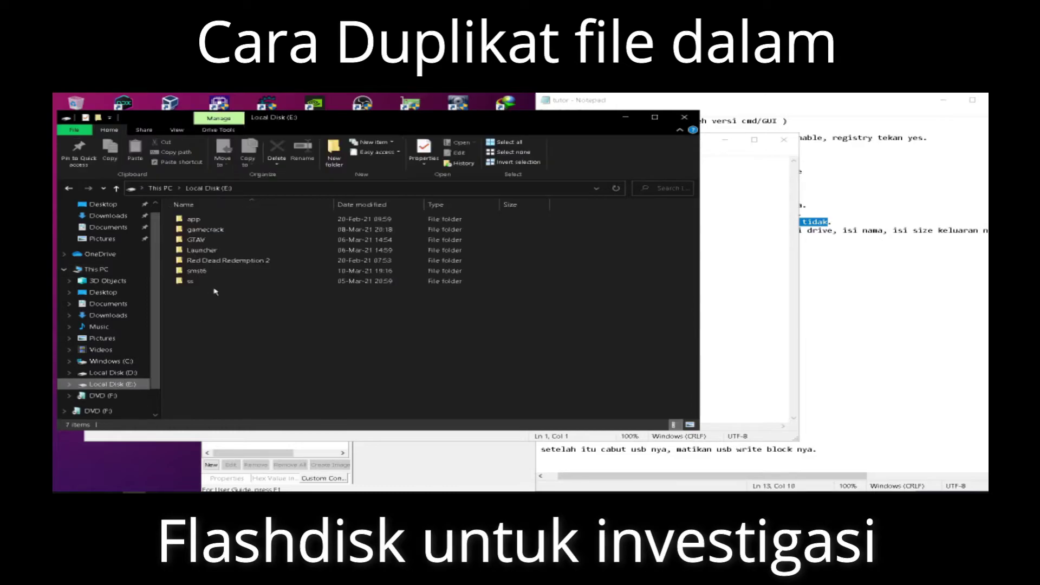
{"action": "double_click", "coordinate": [222, 270]}
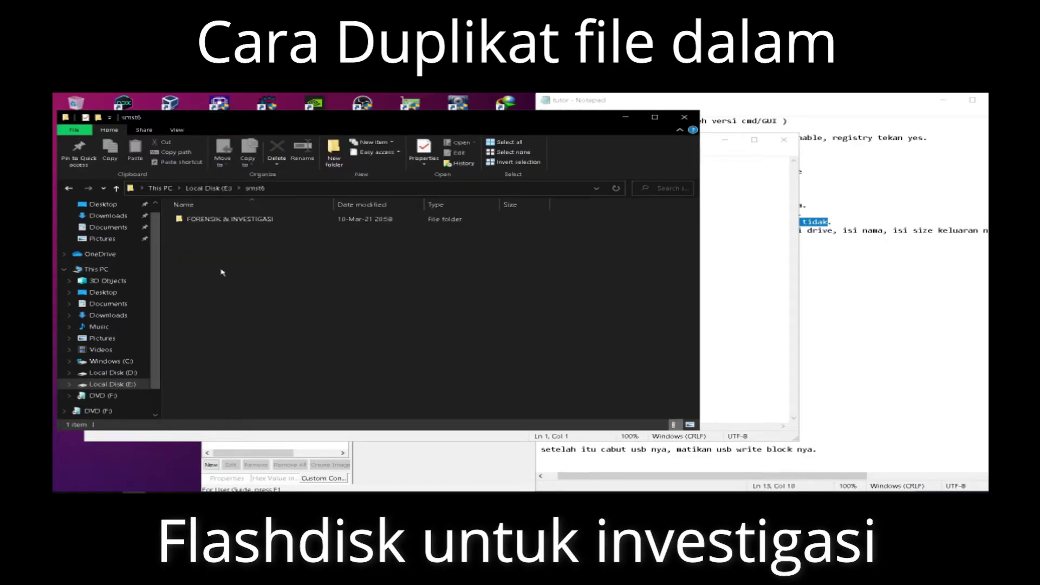
{"action": "double_click", "coordinate": [245, 219]}
{"action": "left_click_drag", "start_coordinate": [254, 321], "coordinate": [240, 233]}
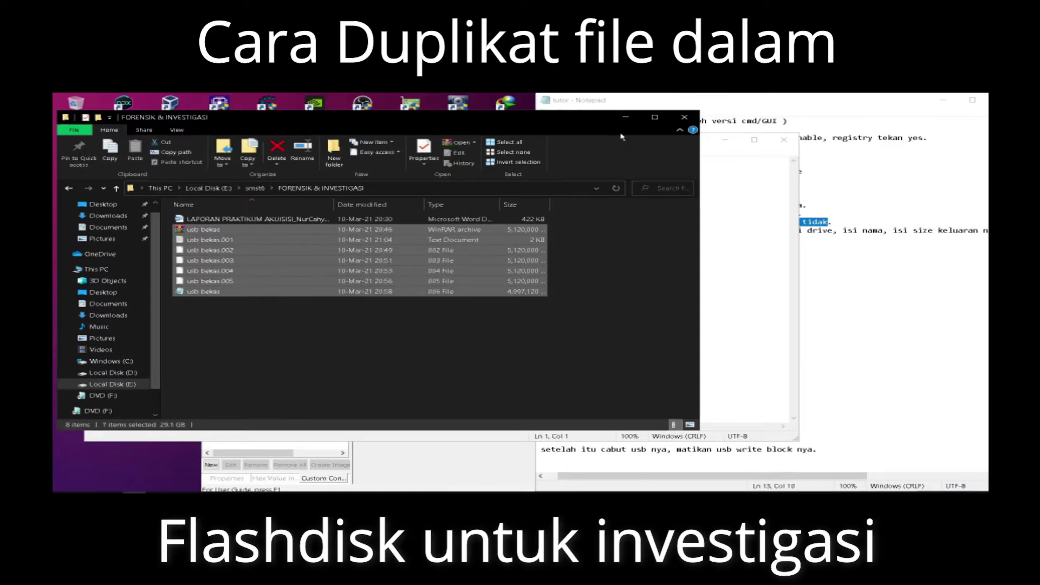
{"action": "left_click", "coordinate": [626, 117]}
- Write "ok sudah lalu ya" in the note, replace it with "berikut nya kita buka autopsy nya", then clear the text and minimize the note
{"action": "type", "text": "ok sudah lalu ya"}
{"action": "key", "text": "ctrl+a"}
{"action": "key", "text": "BackSpace"}
{"action": "type", "text": "berikut nya kita buka autopsy nya"}
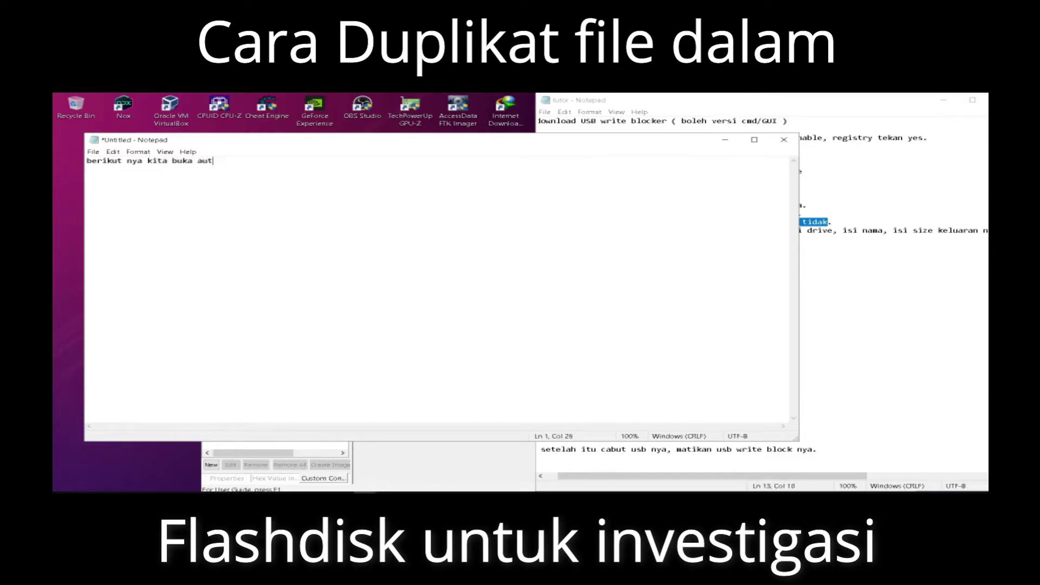
{"action": "key", "text": "ctrl+a"}
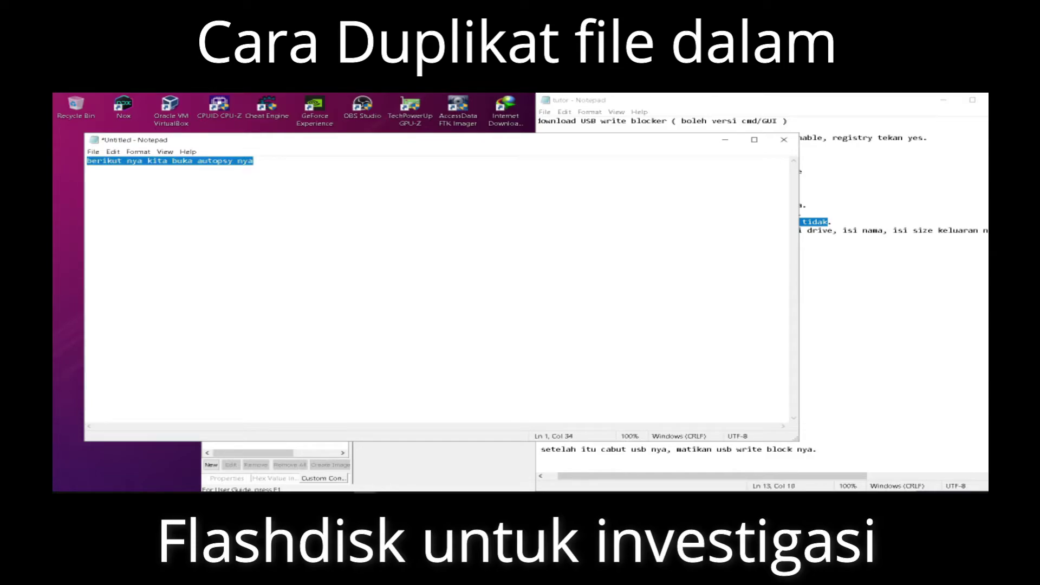
{"action": "key", "text": "BackSpace"}
{"action": "left_click", "coordinate": [725, 140]}
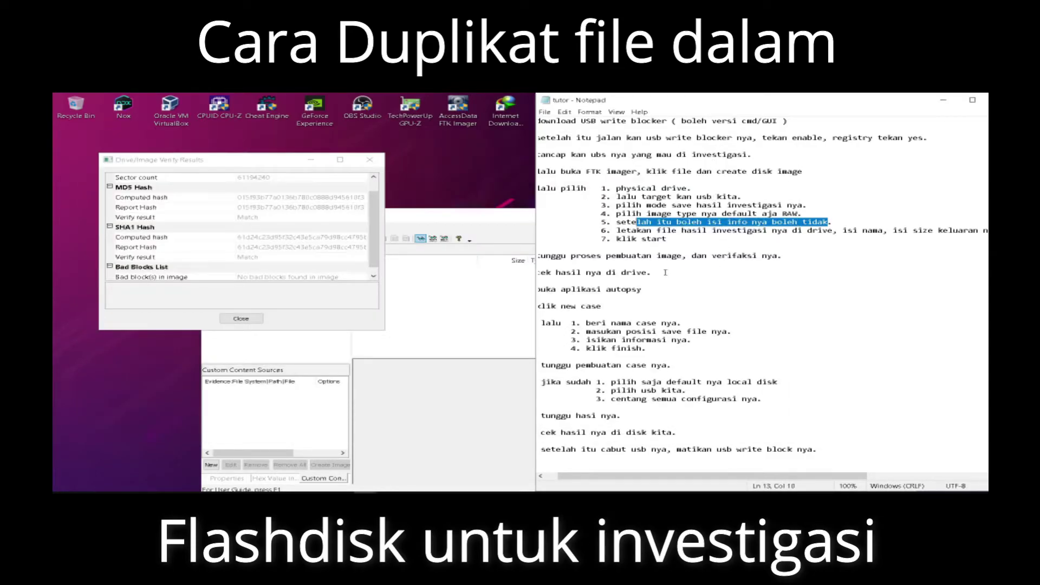
- Close the Drive/Image Verify Results and minimize FTK Imager
{"action": "left_click", "coordinate": [241, 319]}
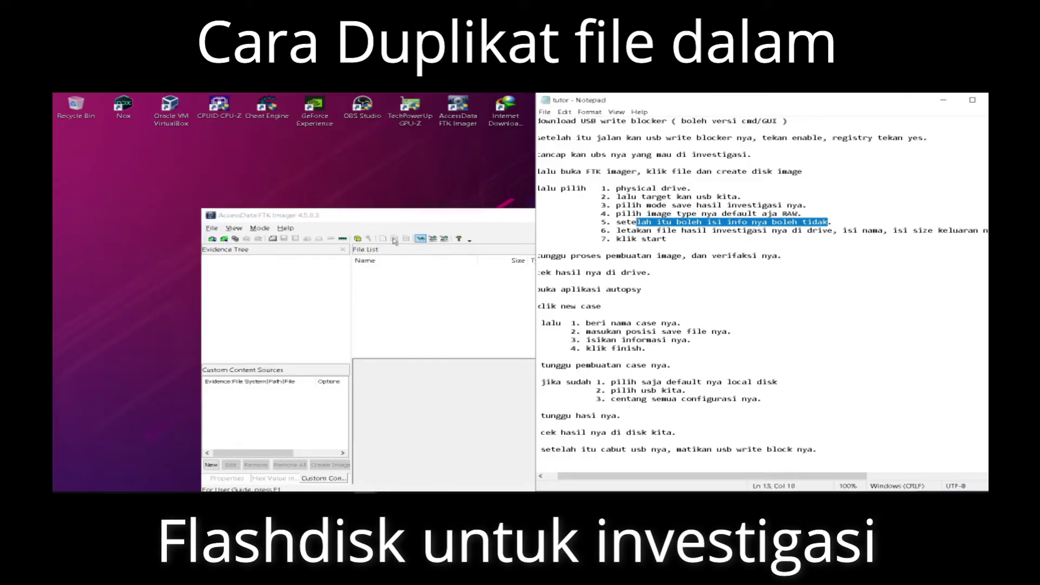
{"action": "left_click", "coordinate": [531, 232]}
{"action": "left_click", "coordinate": [842, 215]}
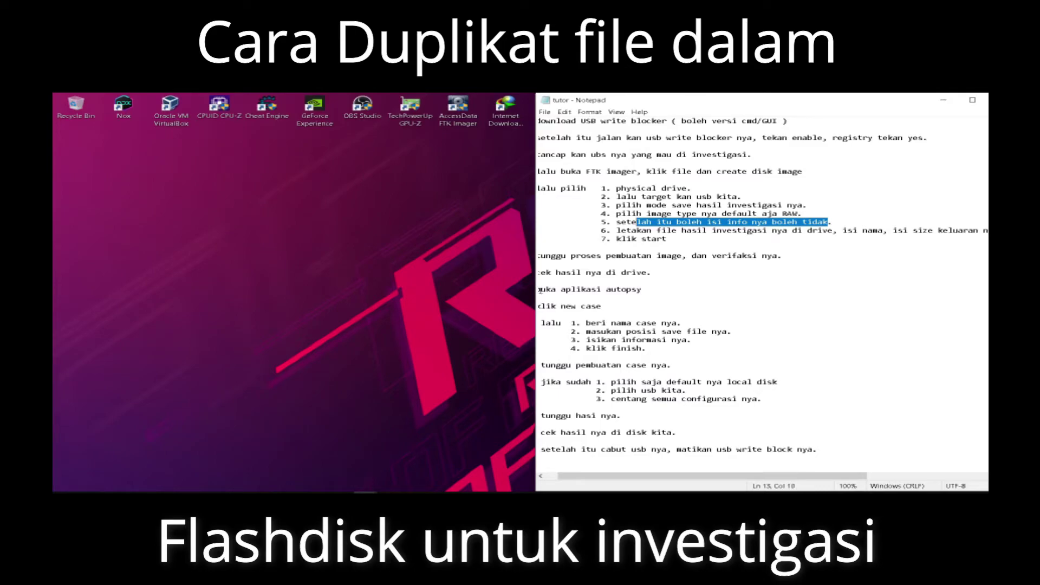
- Highlight the "buka aplikasi autopsy" line in the tutor notes, move the notes window aside and launch Autopsy
{"action": "left_click_drag", "start_coordinate": [537, 291], "coordinate": [605, 290]}
{"action": "left_click_drag", "start_coordinate": [624, 107], "coordinate": [674, 106]}
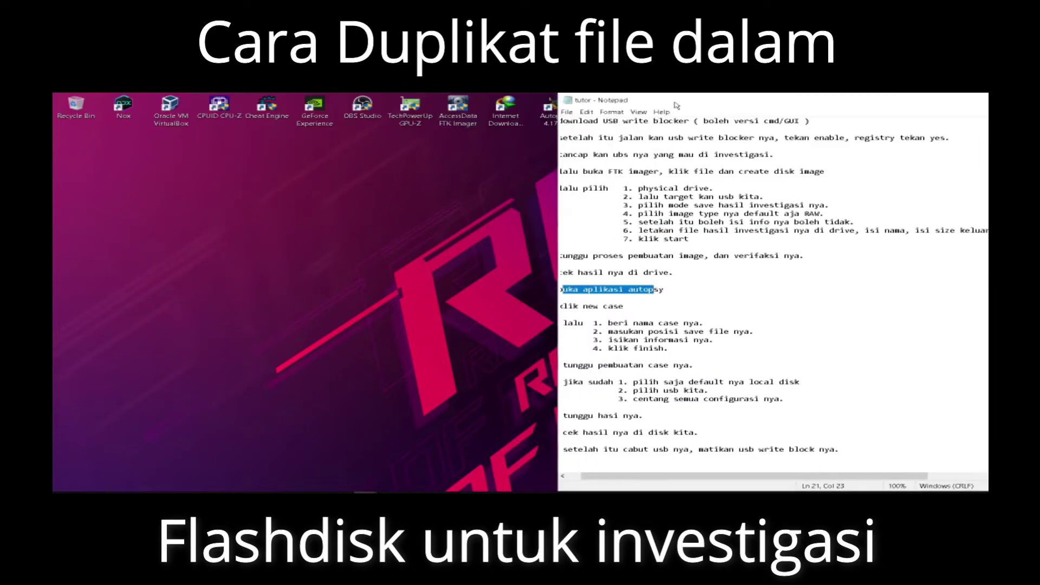
{"action": "double_click", "coordinate": [549, 111]}
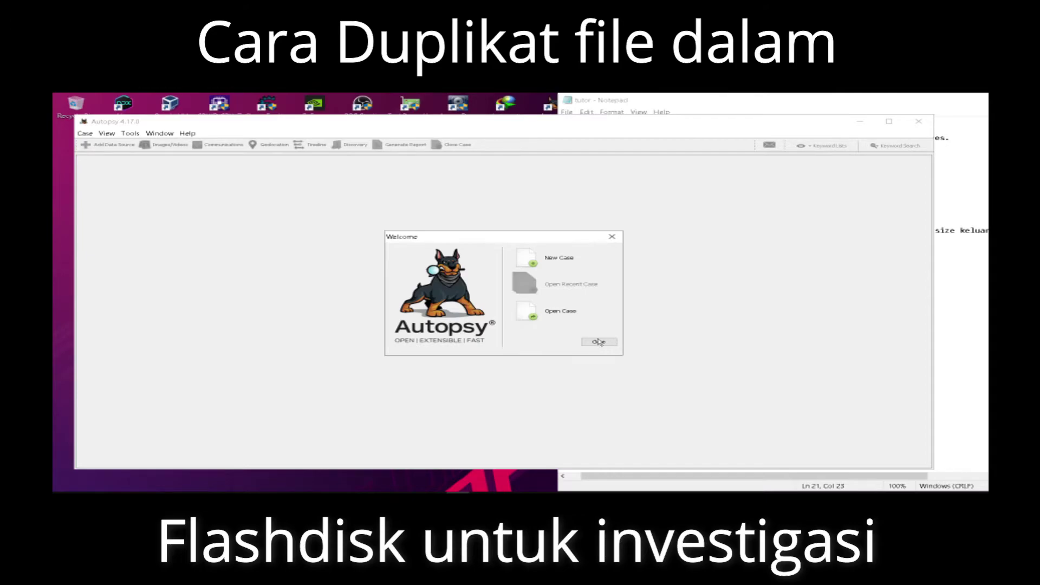
- Highlight "klik new case" in the tutor notes and start a new case in Autopsy
{"action": "left_click", "coordinate": [710, 96]}
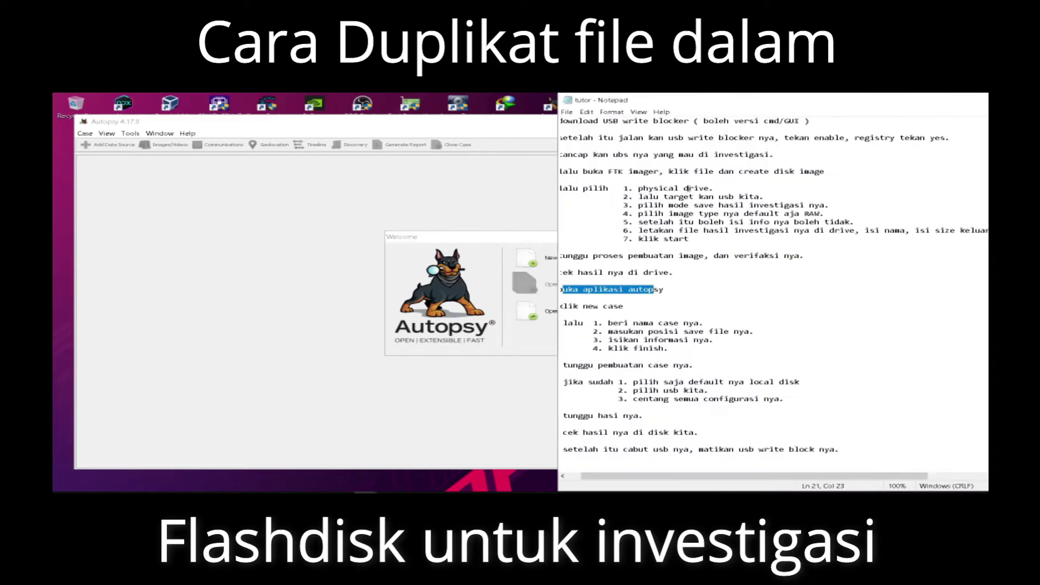
{"action": "left_click_drag", "start_coordinate": [623, 307], "coordinate": [564, 306]}
{"action": "left_click", "coordinate": [484, 249]}
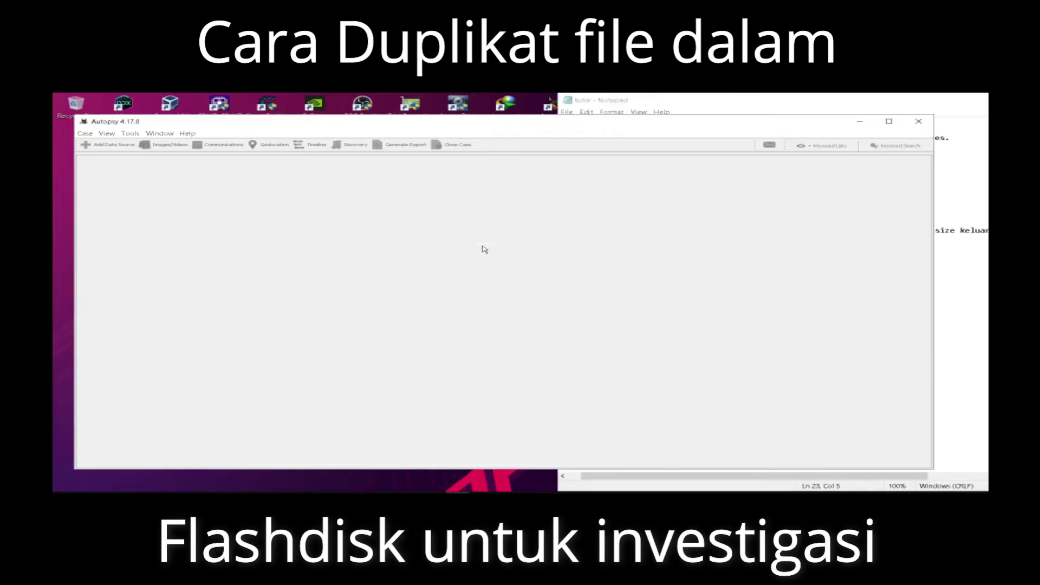
{"action": "left_click", "coordinate": [85, 133]}
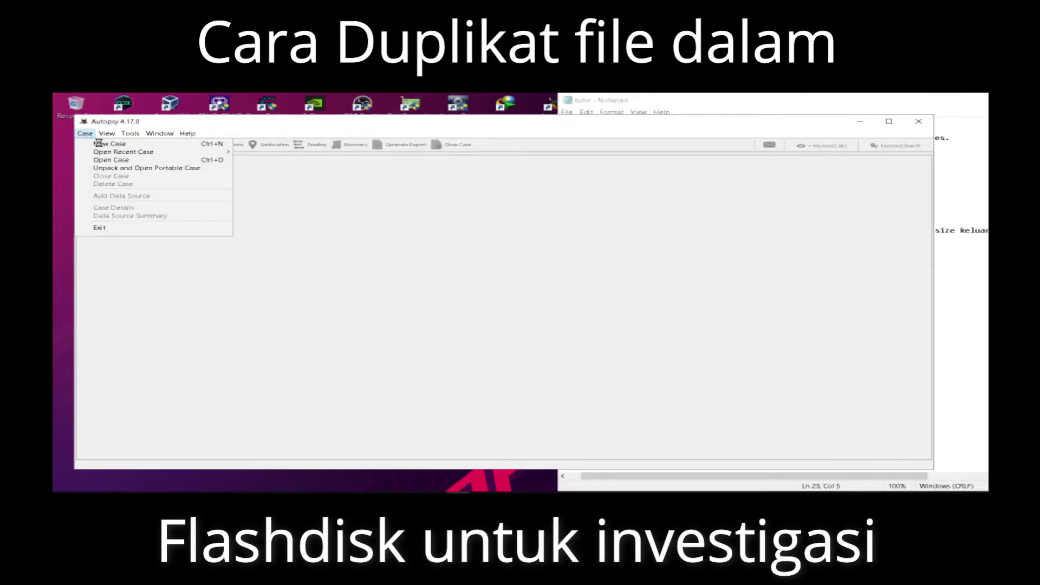
{"action": "left_click", "coordinate": [103, 144]}
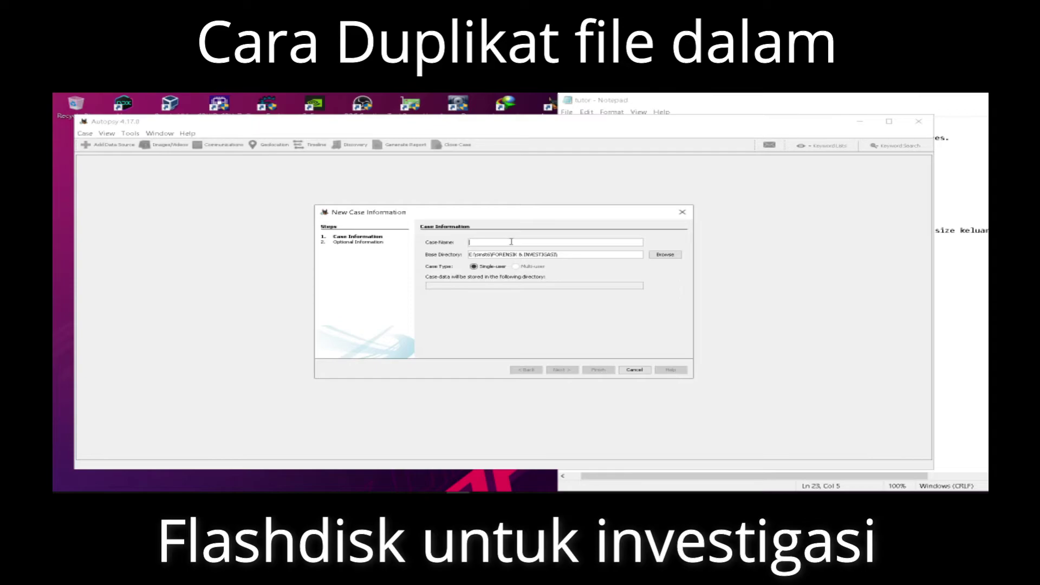
- Name the case "ceking usb", choose the FORENSIK & INVESTIGASI folder on drive E as base directory and continue to the optional information
{"action": "type", "text": "ceking usb"}
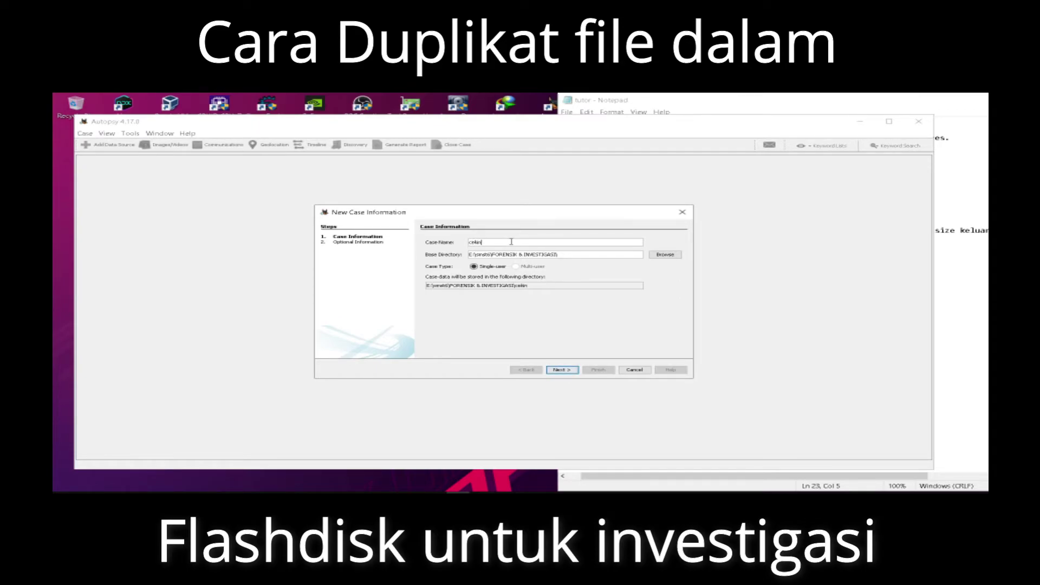
{"action": "left_click", "coordinate": [664, 255]}
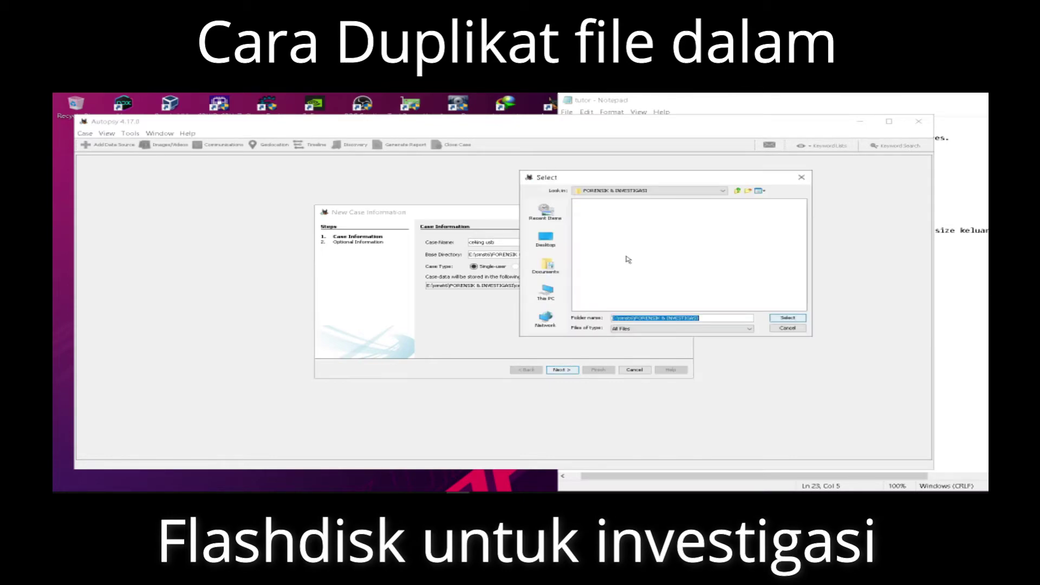
{"action": "left_click", "coordinate": [626, 191]}
{"action": "scroll", "coordinate": [614, 214], "scroll_direction": "up", "scroll_amount": 2}
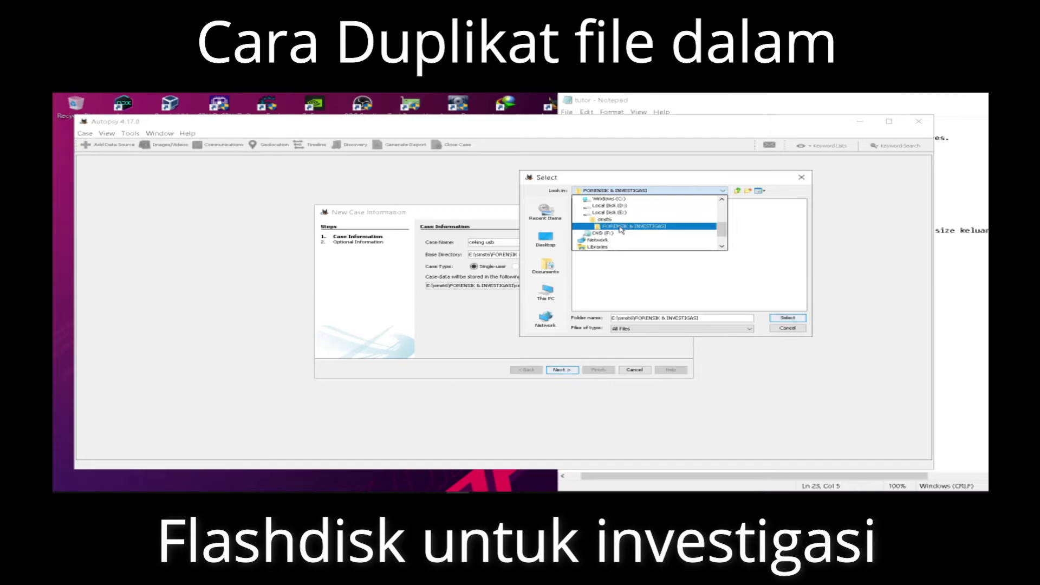
{"action": "left_click", "coordinate": [787, 320]}
{"action": "left_click", "coordinate": [788, 319]}
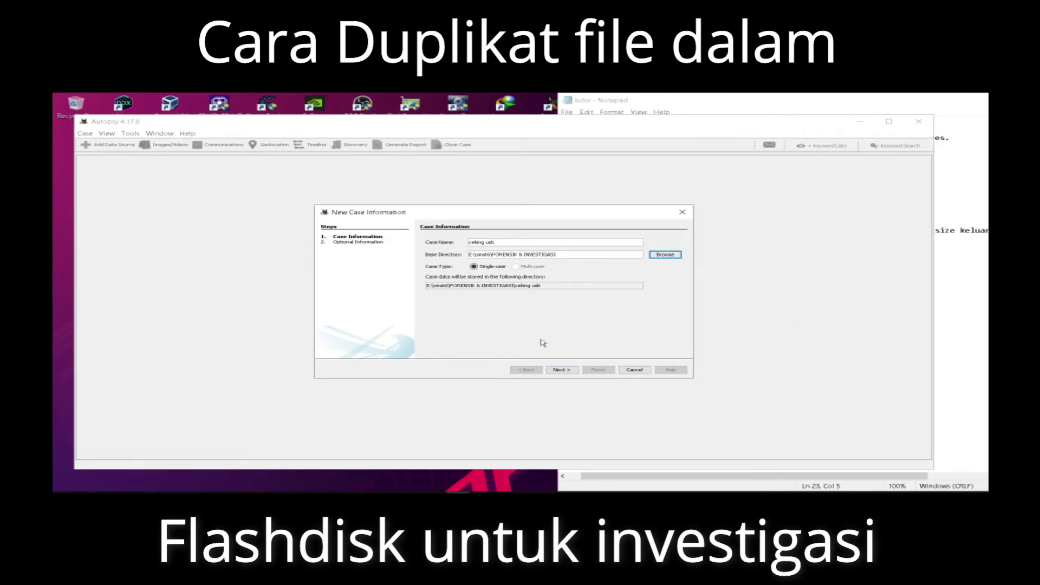
{"action": "left_click", "coordinate": [562, 370]}
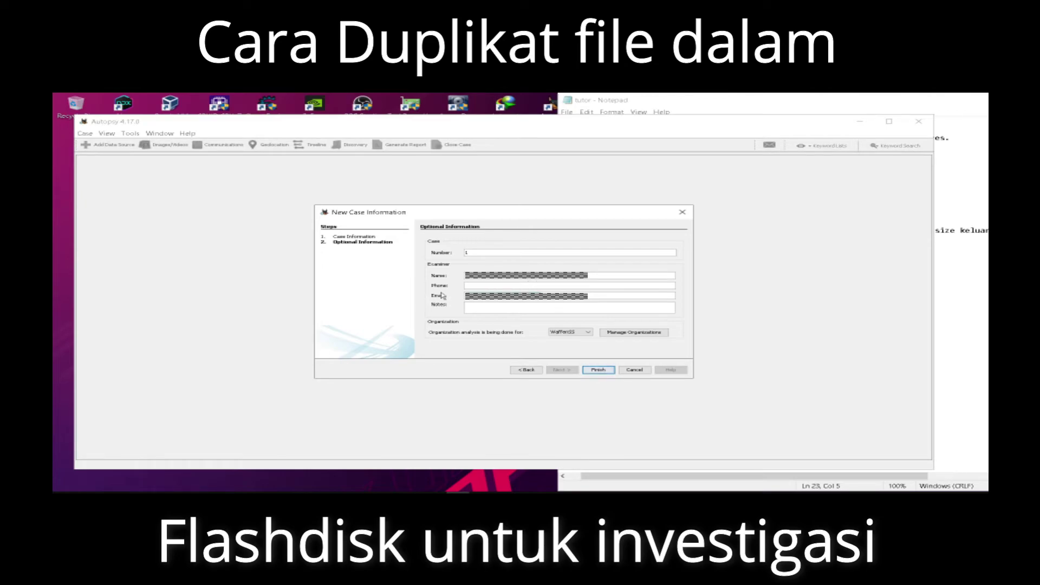
- Enter "nama anda" as the examiner's name, leave the email empty and finish creating the case
{"action": "left_click", "coordinate": [492, 275]}
{"action": "type", "text": "nama anda"}
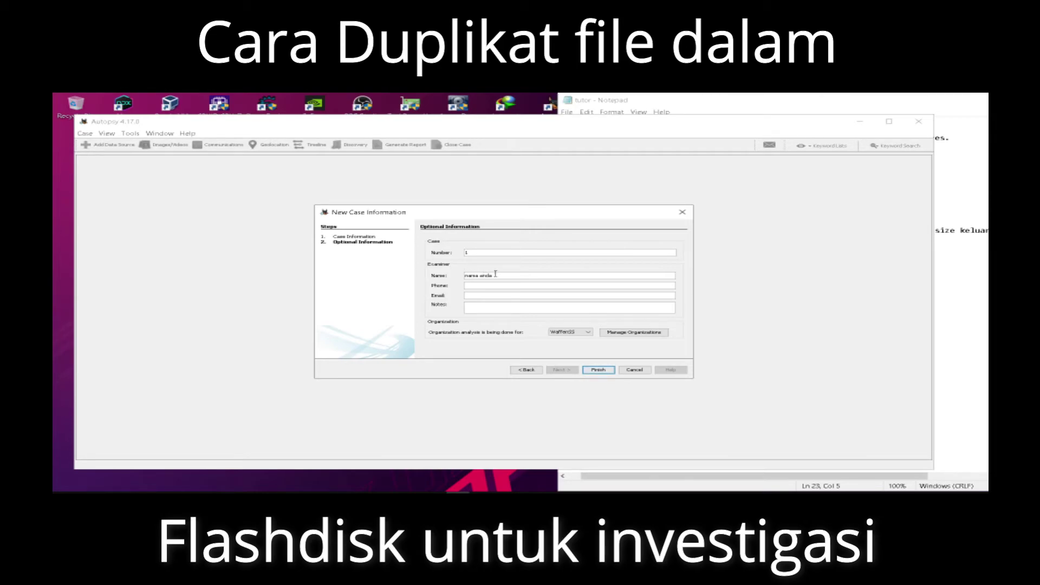
{"action": "left_click", "coordinate": [494, 297]}
{"action": "type", "text": "email and"}
{"action": "key", "text": "BackSpace"}
{"action": "key", "text": "BackSpace"}
{"action": "key", "text": "BackSpace"}
{"action": "key", "text": "BackSpace"}
{"action": "key", "text": "BackSpace"}
{"action": "key", "text": "BackSpace"}
{"action": "key", "text": "BackSpace"}
{"action": "key", "text": "BackSpace"}
{"action": "key", "text": "BackSpace"}
{"action": "left_click", "coordinate": [599, 370]}
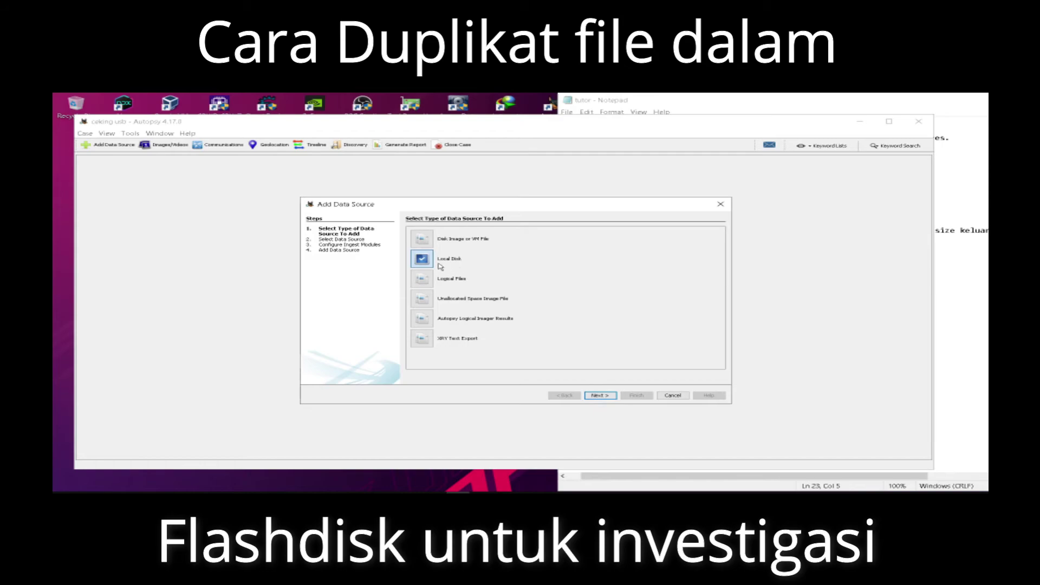
- Highlight "nya local disk" in the tutor notes, then choose Local Disk as the data source type and continue
{"action": "left_click", "coordinate": [646, 95]}
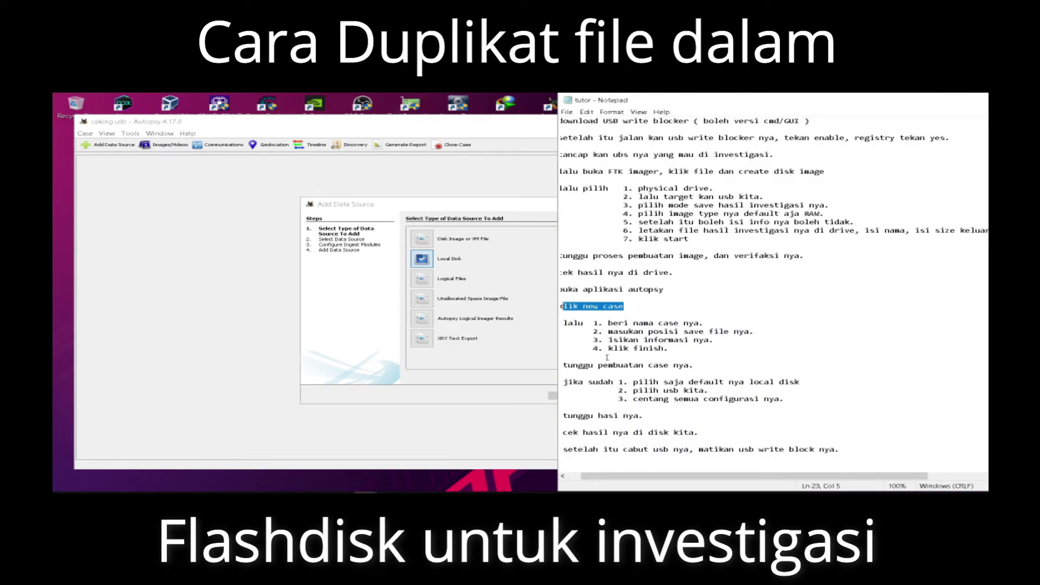
{"action": "left_click_drag", "start_coordinate": [797, 383], "coordinate": [702, 381]}
{"action": "left_click_drag", "start_coordinate": [662, 380], "coordinate": [729, 380]}
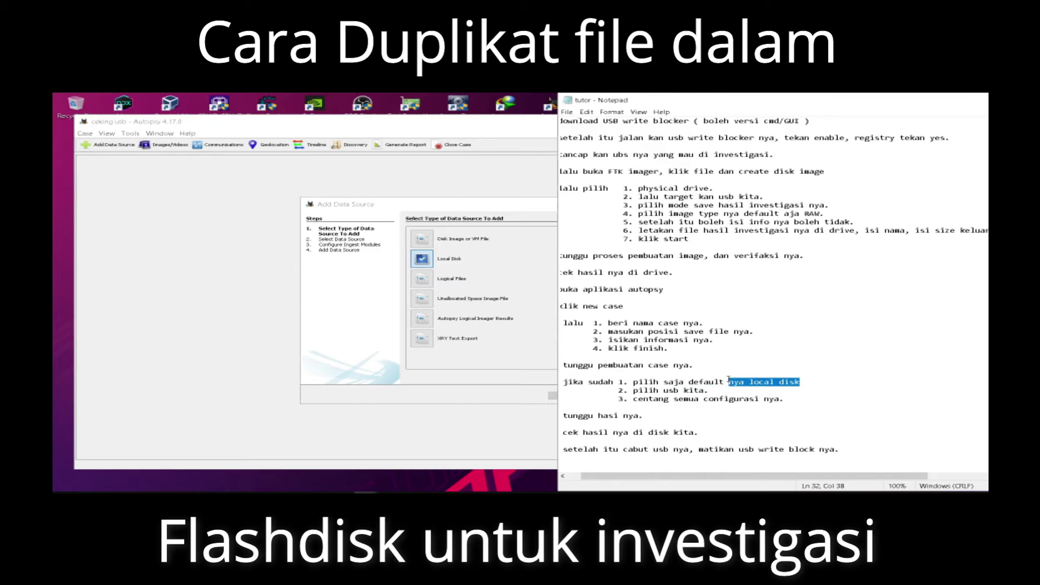
{"action": "left_click", "coordinate": [422, 259]}
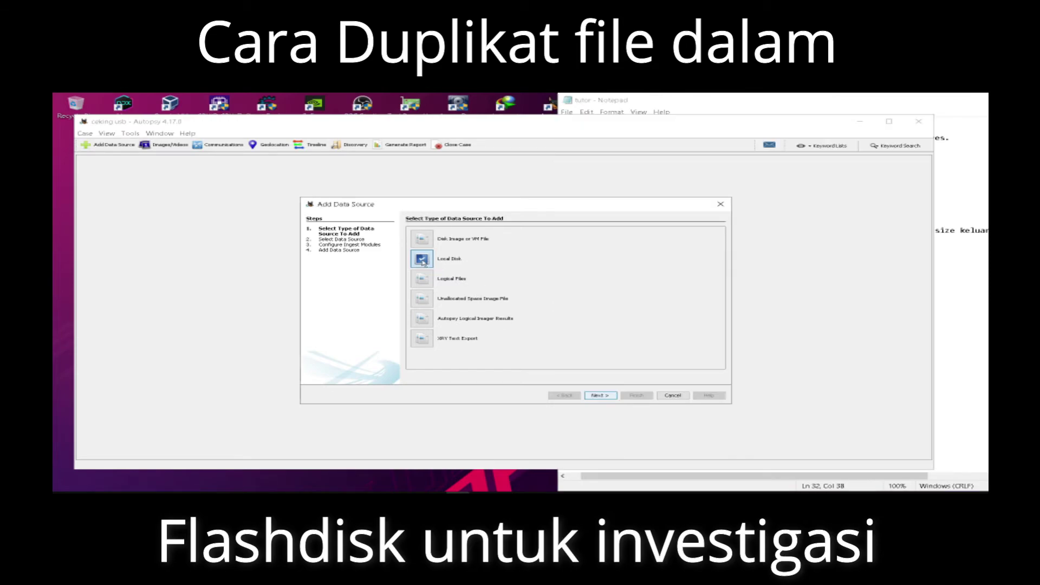
{"action": "left_click", "coordinate": [600, 396]}
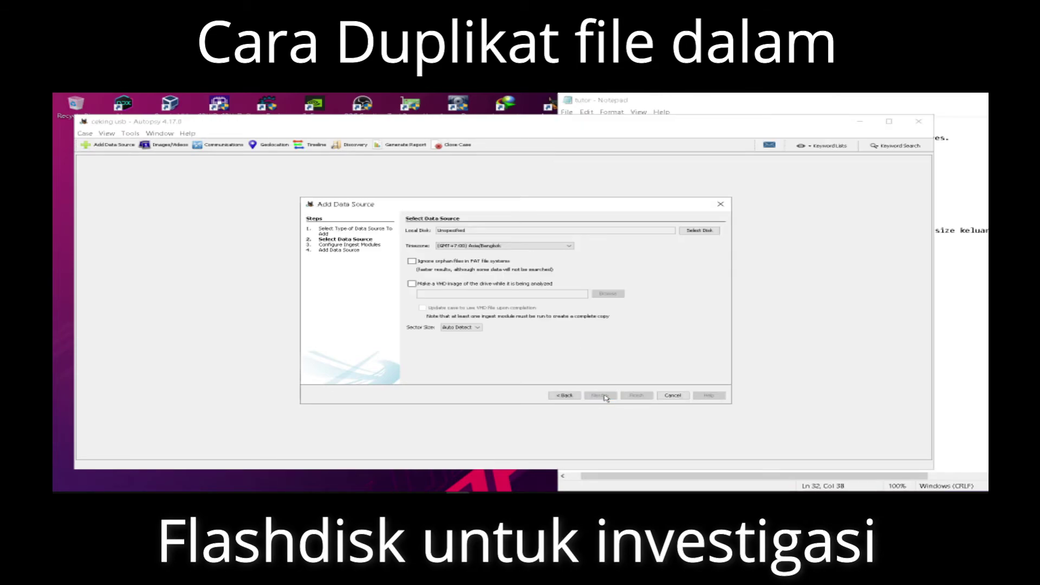
- Select the USB drive listed as DVD (F:) as the local disk to analyse
{"action": "left_click", "coordinate": [682, 231]}
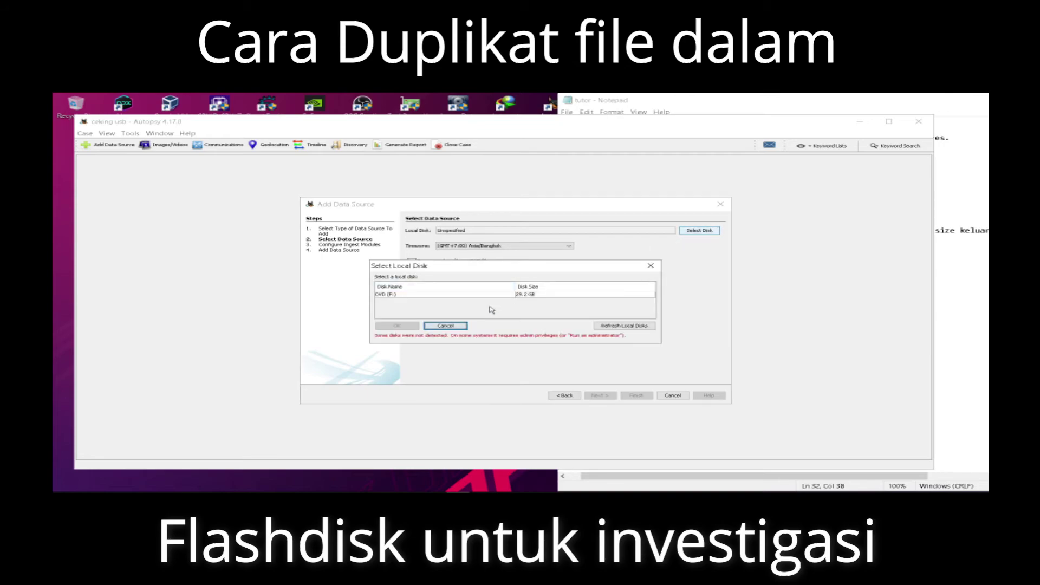
{"action": "left_click", "coordinate": [538, 295]}
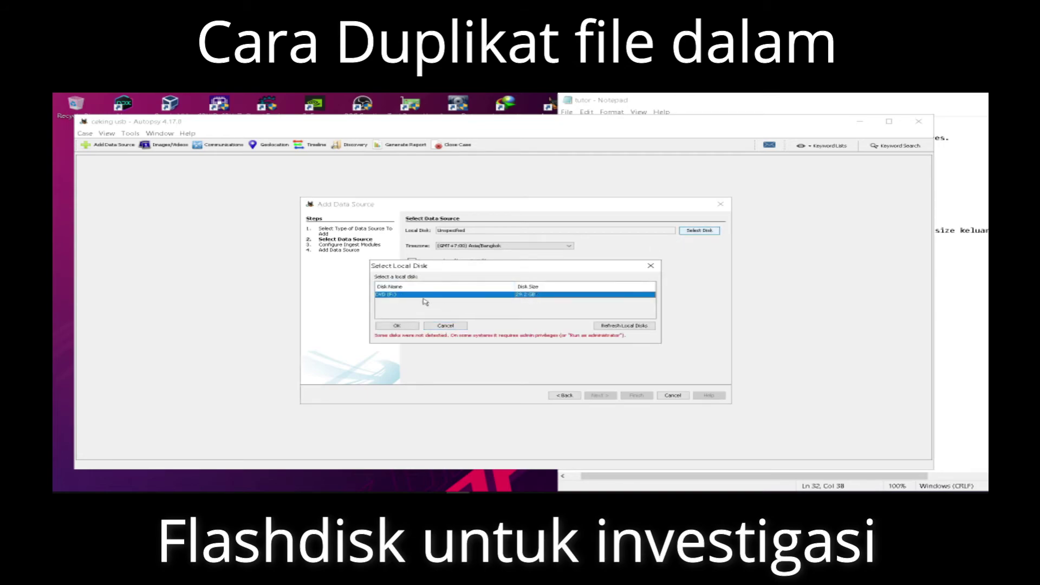
{"action": "left_click", "coordinate": [408, 327]}
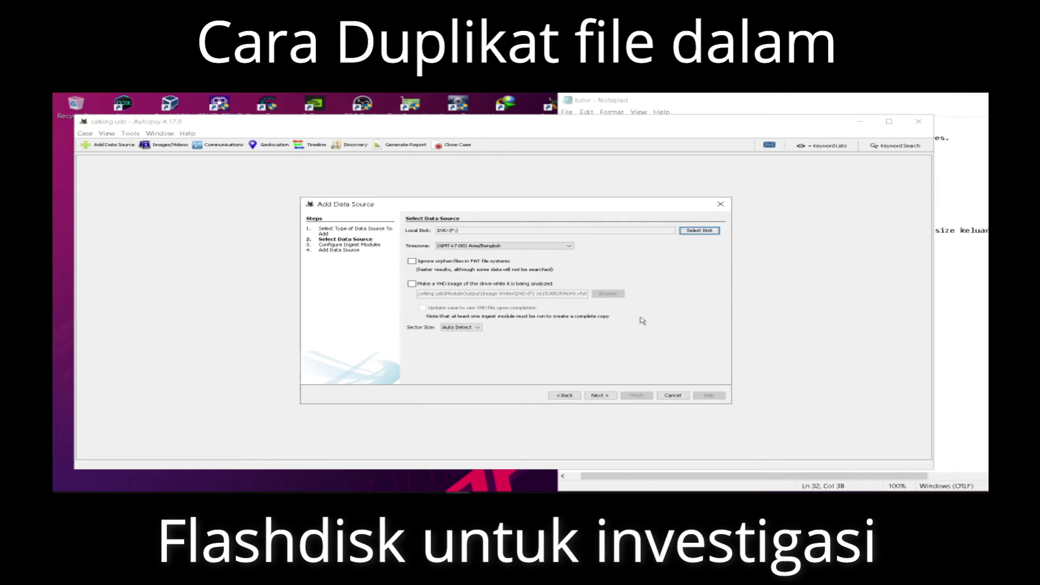
- Highlight the "pilih usb kita" and "centang semua configurasi nya" instructions one after the other in the tutor notes
{"action": "left_click", "coordinate": [953, 296]}
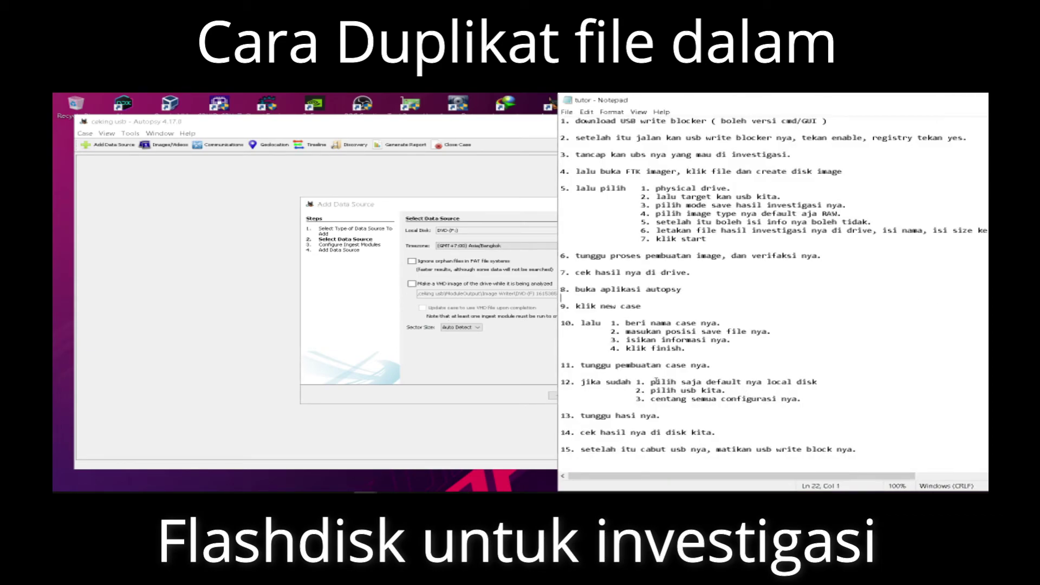
{"action": "left_click_drag", "start_coordinate": [651, 391], "coordinate": [719, 391]}
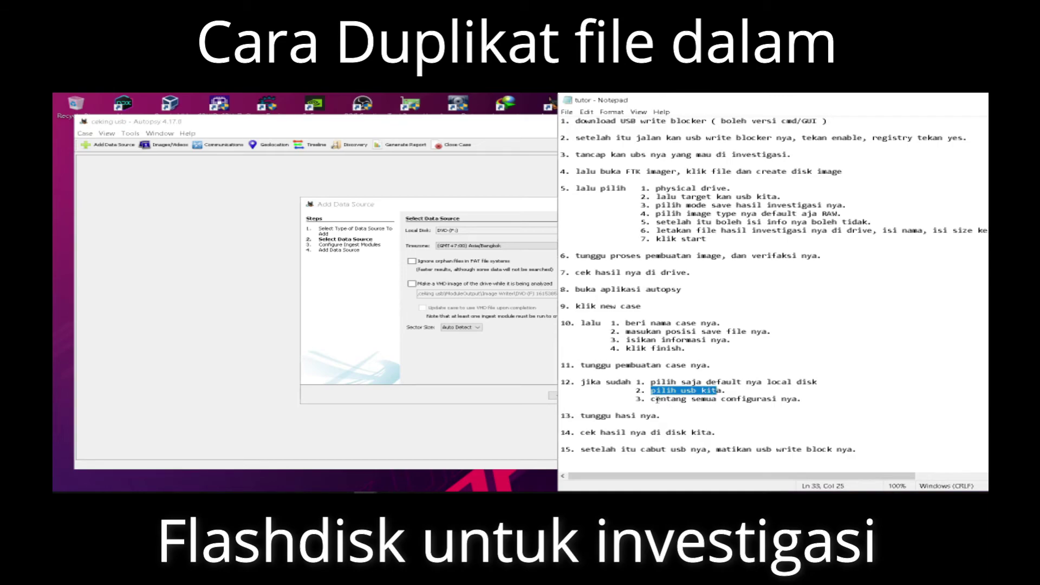
{"action": "left_click_drag", "start_coordinate": [656, 400], "coordinate": [716, 400]}
- Keep all ingest modules enabled for all files, directories and unallocated space, then add the USB data source and finish the wizard
{"action": "left_click", "coordinate": [545, 374]}
{"action": "left_click", "coordinate": [599, 397]}
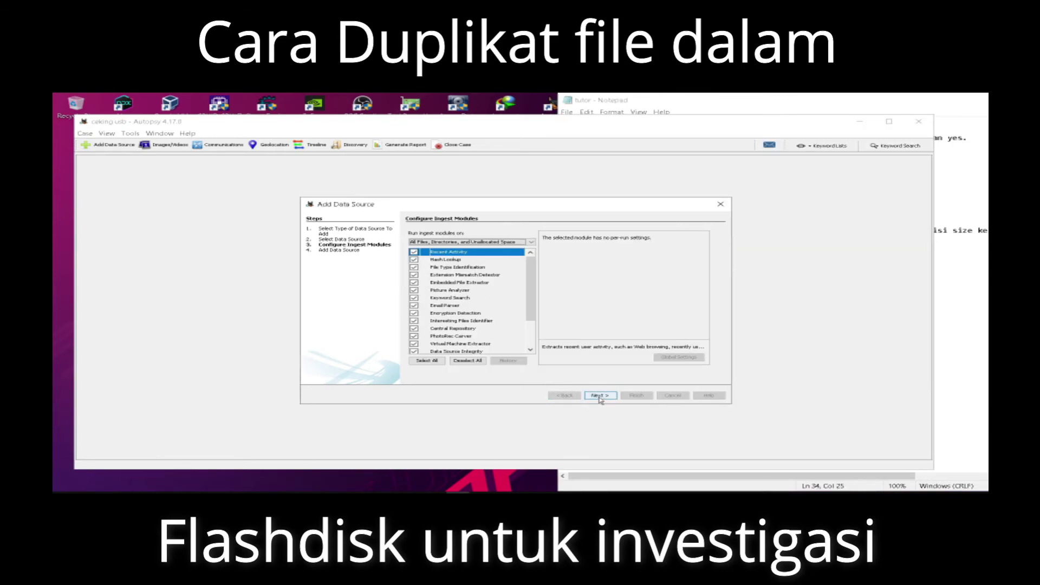
{"action": "left_click_drag", "start_coordinate": [531, 268], "coordinate": [534, 294]}
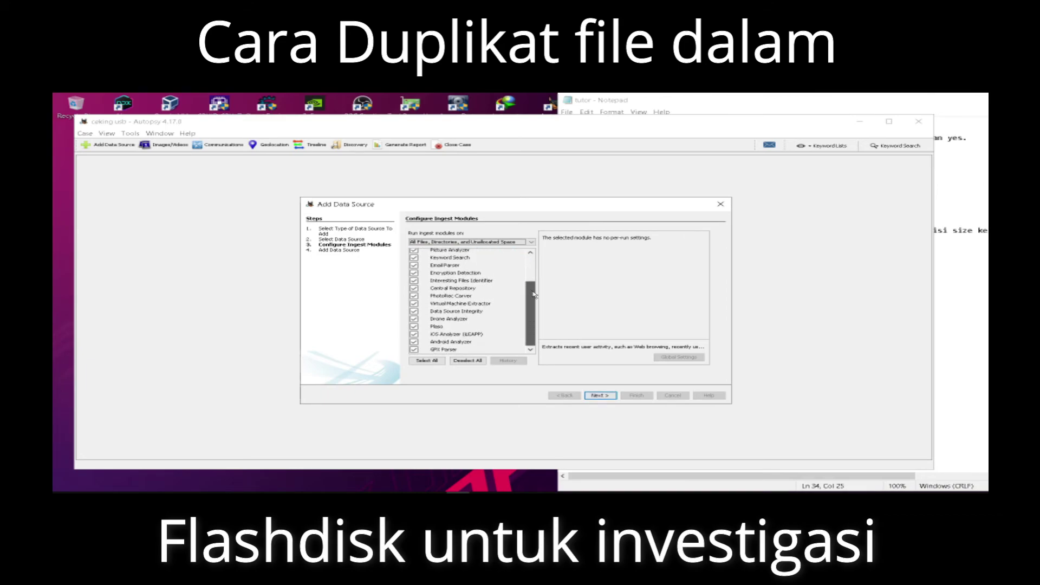
{"action": "left_click", "coordinate": [599, 395]}
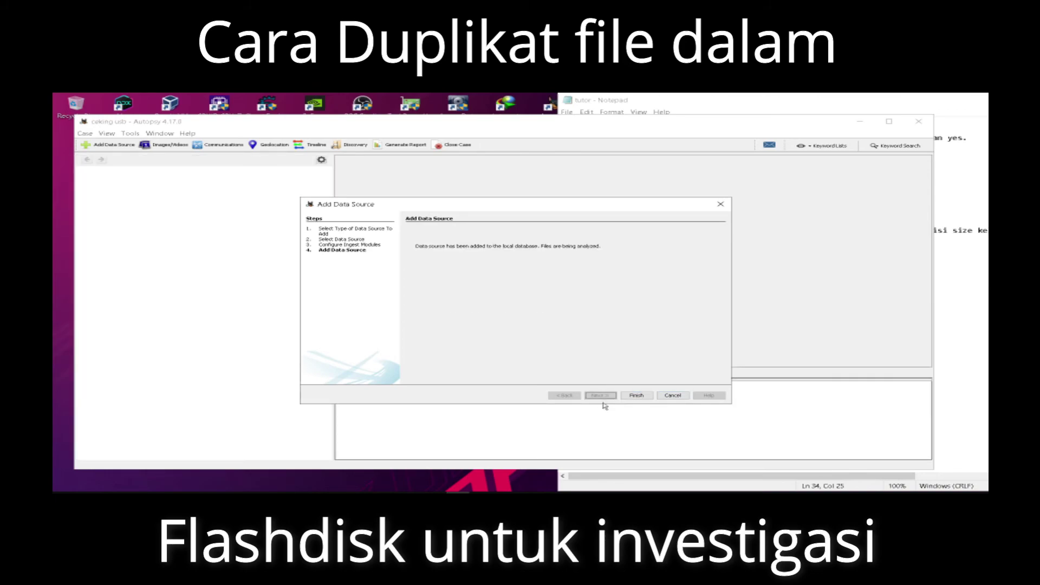
{"action": "left_click", "coordinate": [637, 396]}
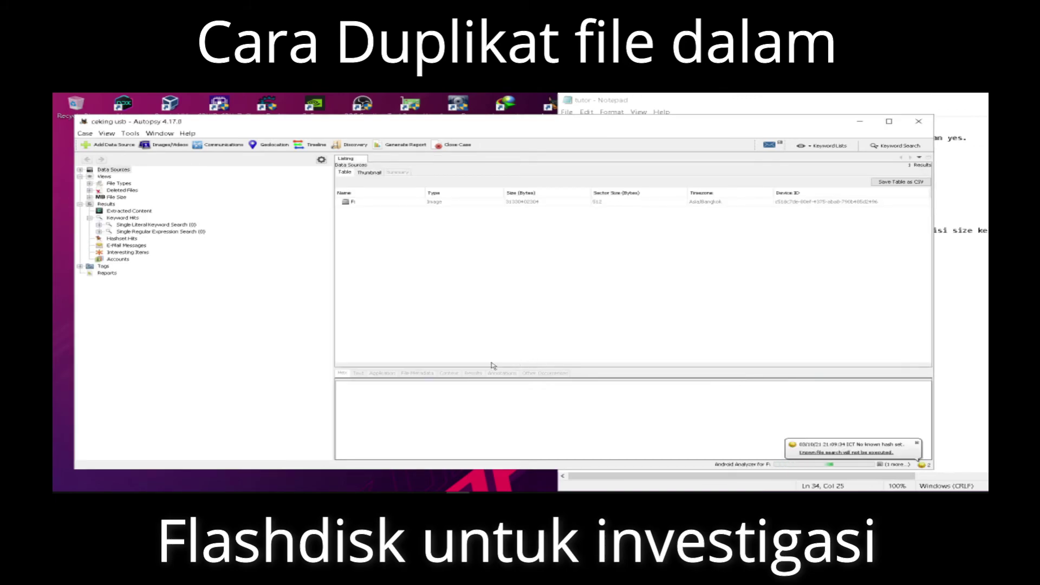
- Highlight "cek hasil nya di disk kita" in the tutor notes, then examine the contents of the "ceking usb" case folder in File Explorer
{"action": "left_click", "coordinate": [957, 302]}
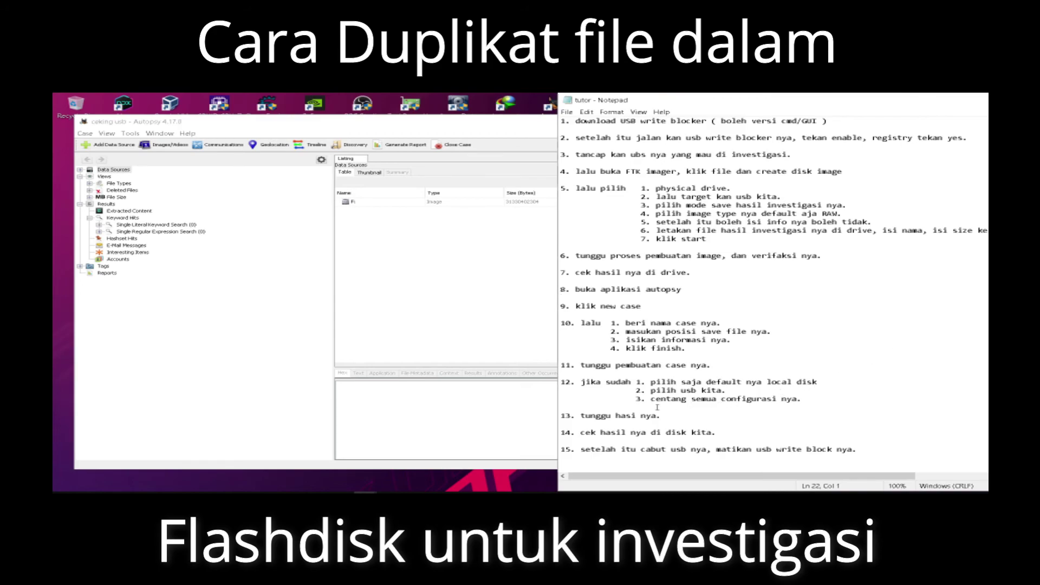
{"action": "left_click_drag", "start_coordinate": [580, 434], "coordinate": [703, 433]}
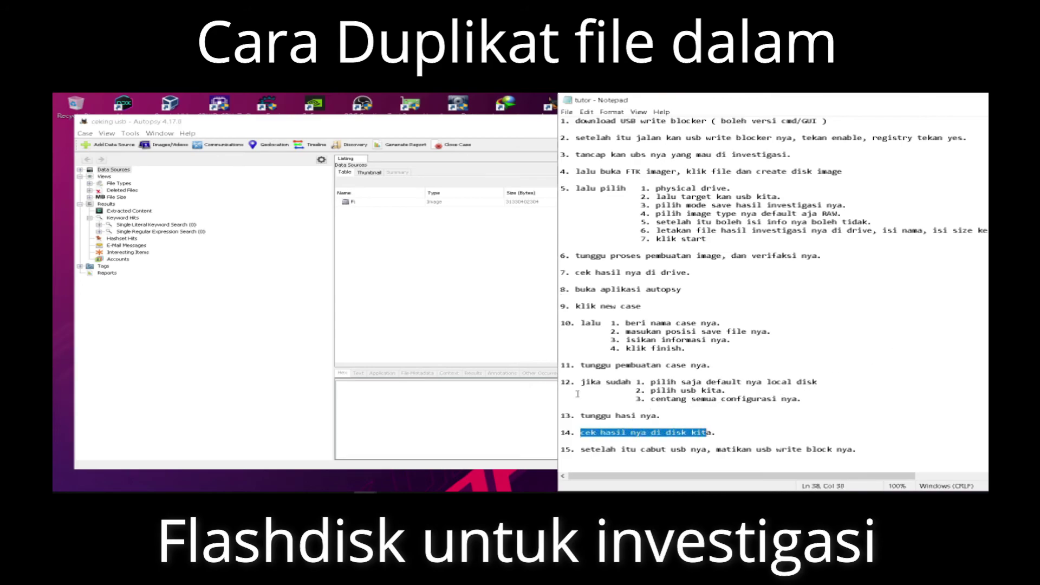
{"action": "left_click", "coordinate": [440, 325]}
{"action": "left_click", "coordinate": [134, 490]}
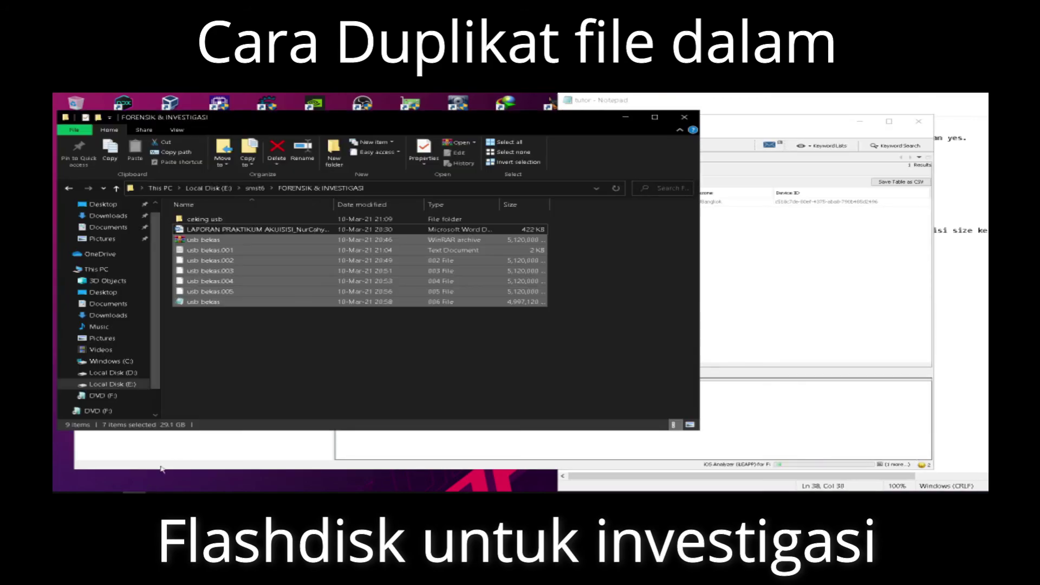
{"action": "left_click", "coordinate": [216, 371]}
{"action": "left_click", "coordinate": [207, 219]}
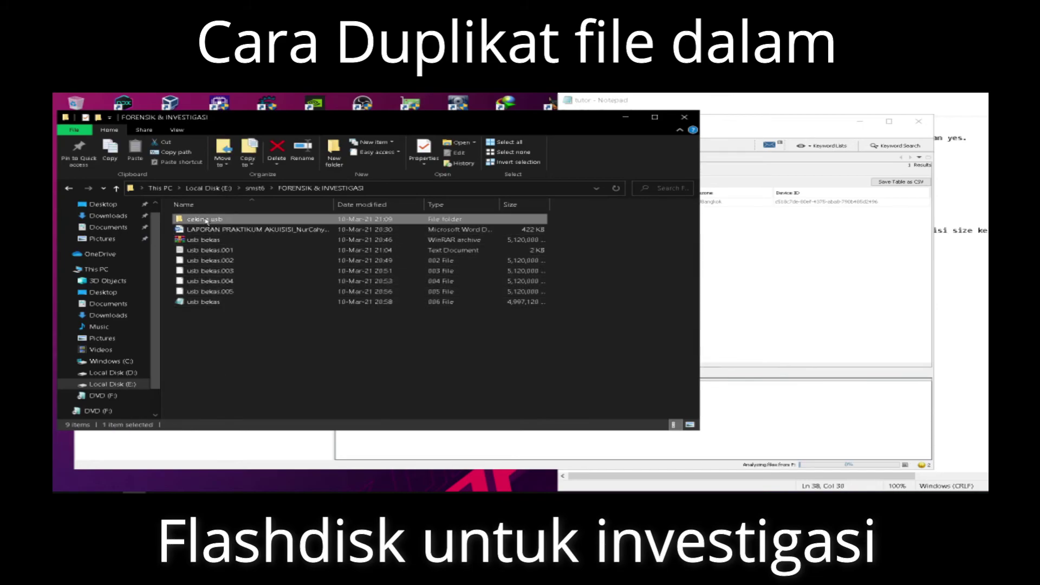
{"action": "double_click", "coordinate": [206, 219]}
{"action": "left_click_drag", "start_coordinate": [210, 338], "coordinate": [219, 215]}
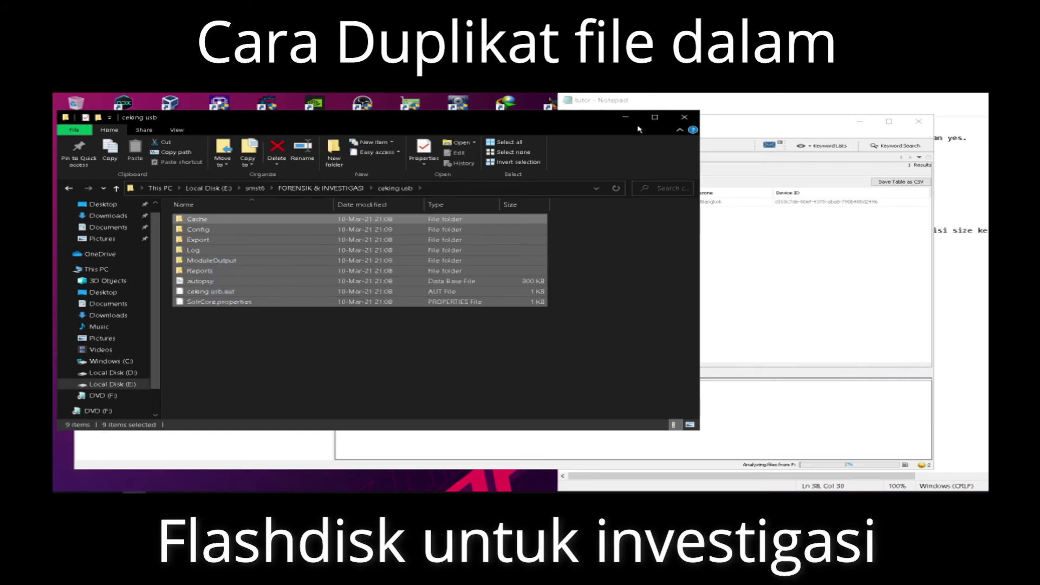
{"action": "left_click", "coordinate": [684, 117]}
- Write a note in the untitled Notepad beginning "ok semua bukti digital sudah tersimpan", adding that this is only 50% of the evidence, just log/history
{"action": "left_click", "coordinate": [444, 442]}
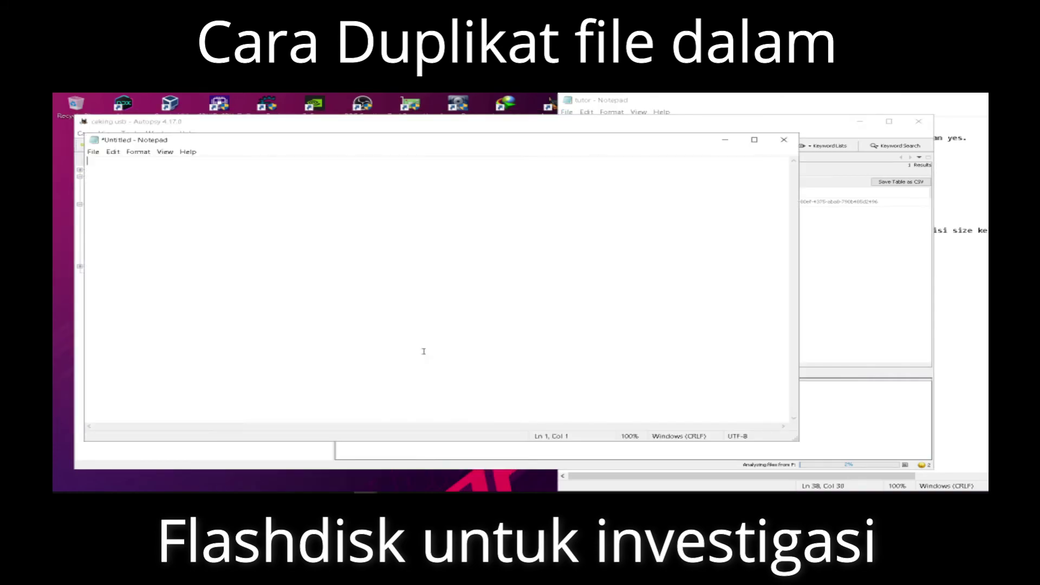
{"action": "type", "text": "ok semua bukti digital suda"}
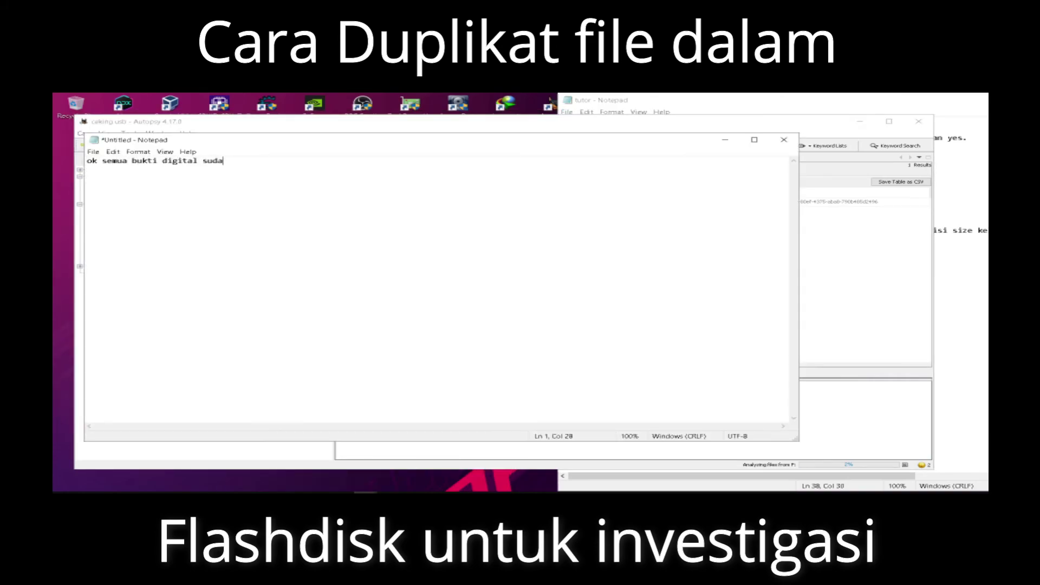
{"action": "type", "text": "h tersimpan misal kalian ada kejadian flasdis hilang terus di "}
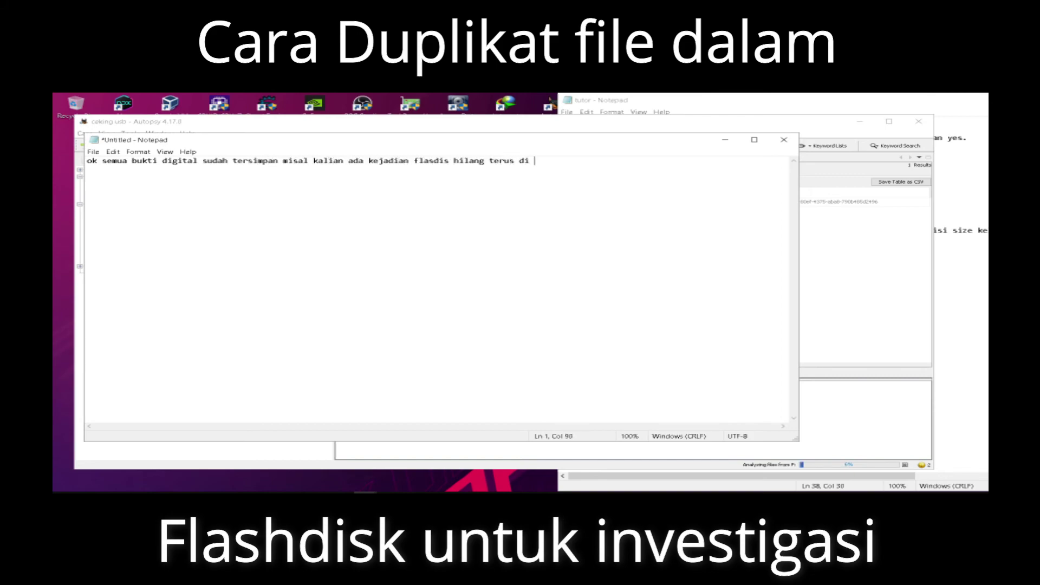
{"action": "type", "text": "temukan ada file mencurigakan "}
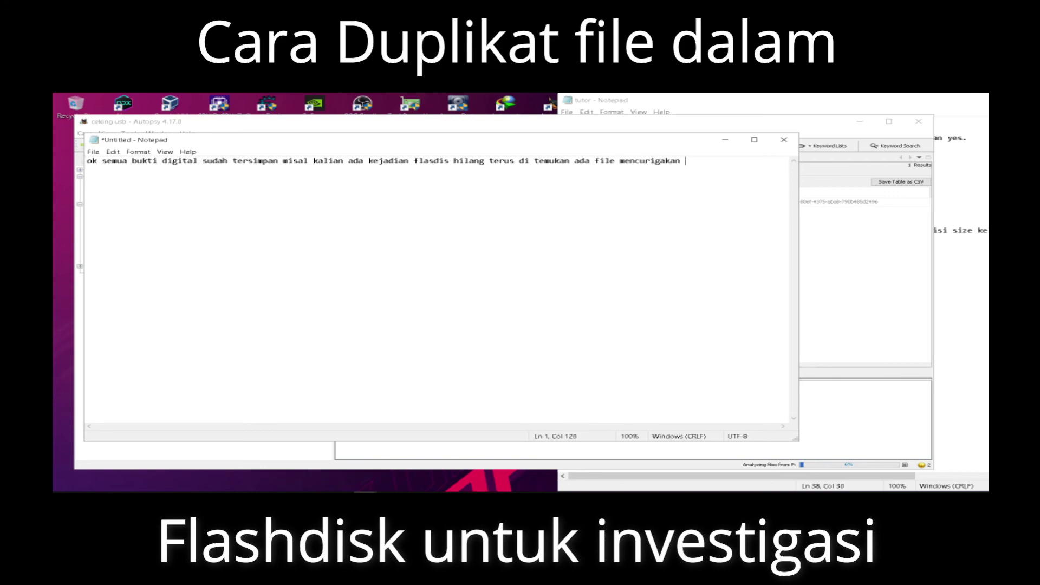
{"action": "type", "text": "dan itu menyangkut hukum maka"}
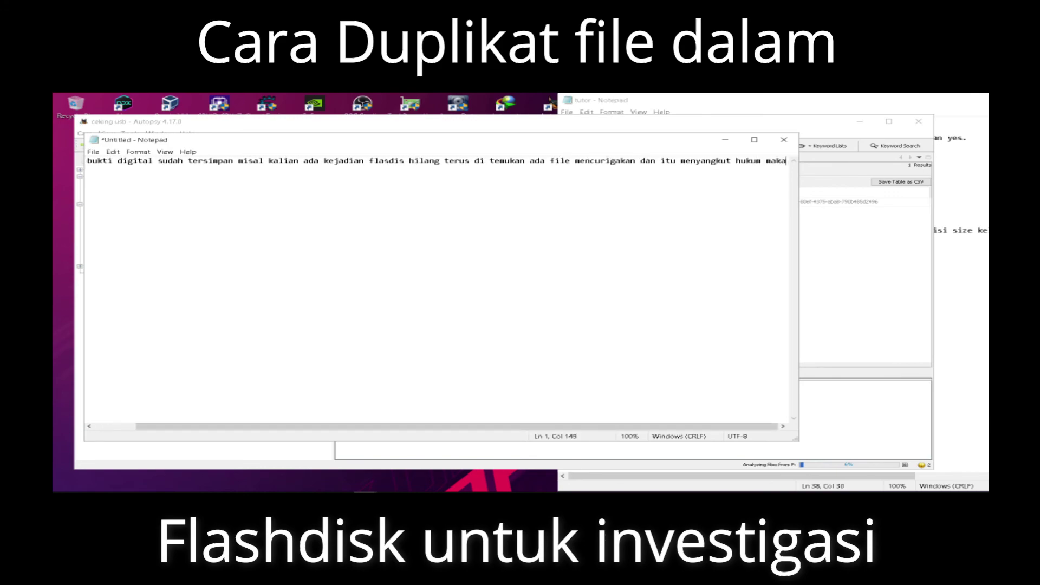
{"action": "type", "text": " kalian bisa menggunakan langkah yang saya lakukan tadi"}
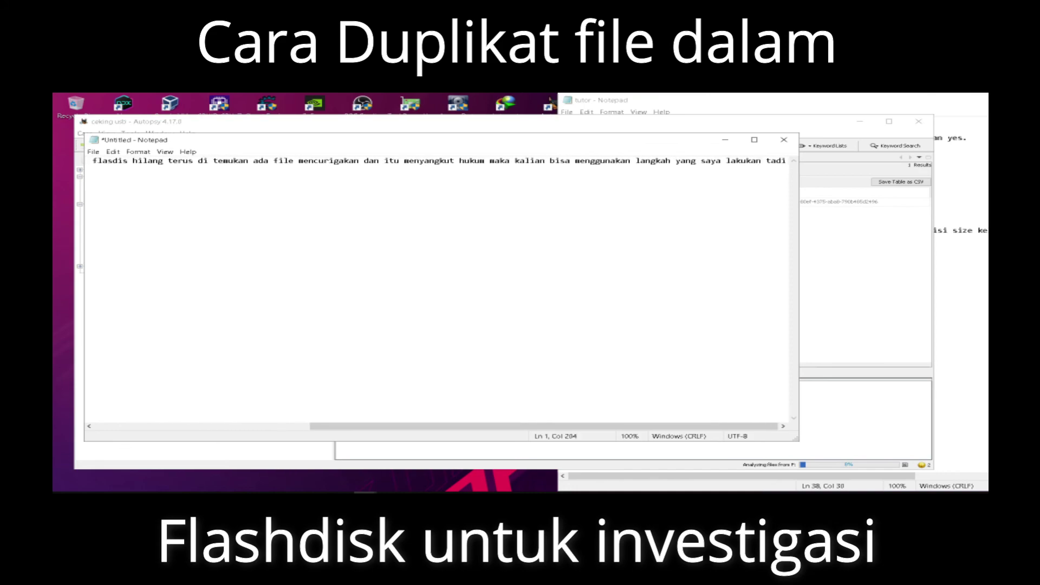
{"action": "key", "text": "Return"}
{"action": "type", "text": "ya "}
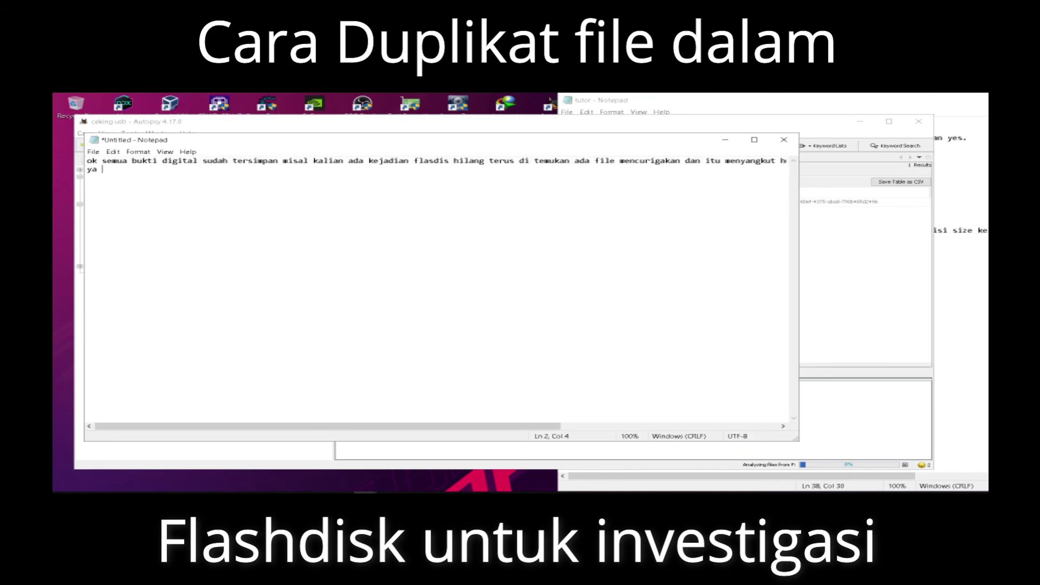
{"action": "type", "text": "namun ini baru 50% belum bukti seutuhnya baru log/history nya sama"}
- Replace the note with "sekian vidio yang saya sampaikan kalo ada kurang nya mohon maap :)" and a reminder to unplug the USB before disabling write blocking
{"action": "key", "text": "ctrl+a"}
{"action": "type", "text": "sekian vidio yang saya sampaikan kal"}
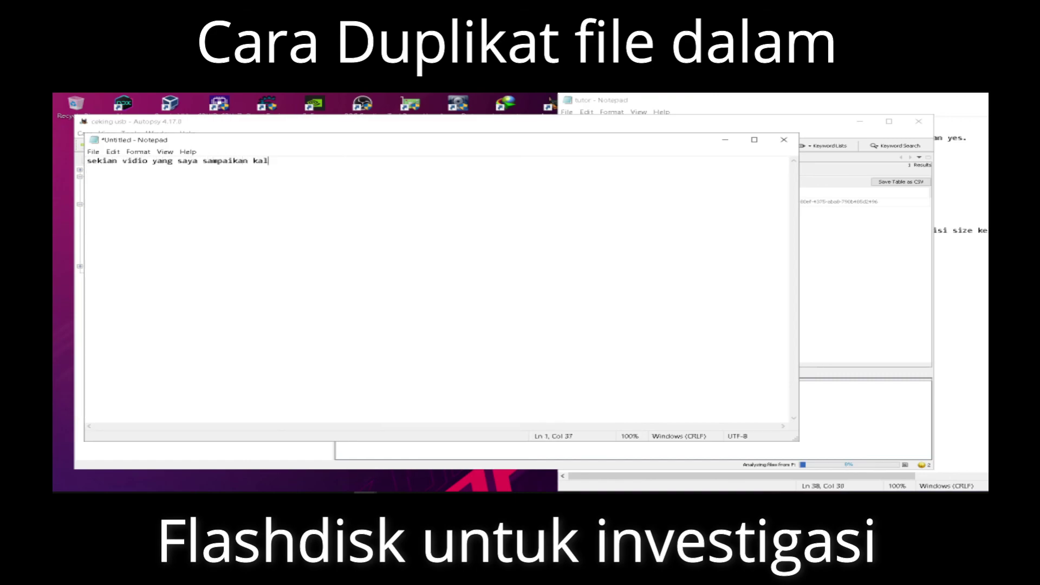
{"action": "type", "text": "o ada kurang nya mohon ma"}
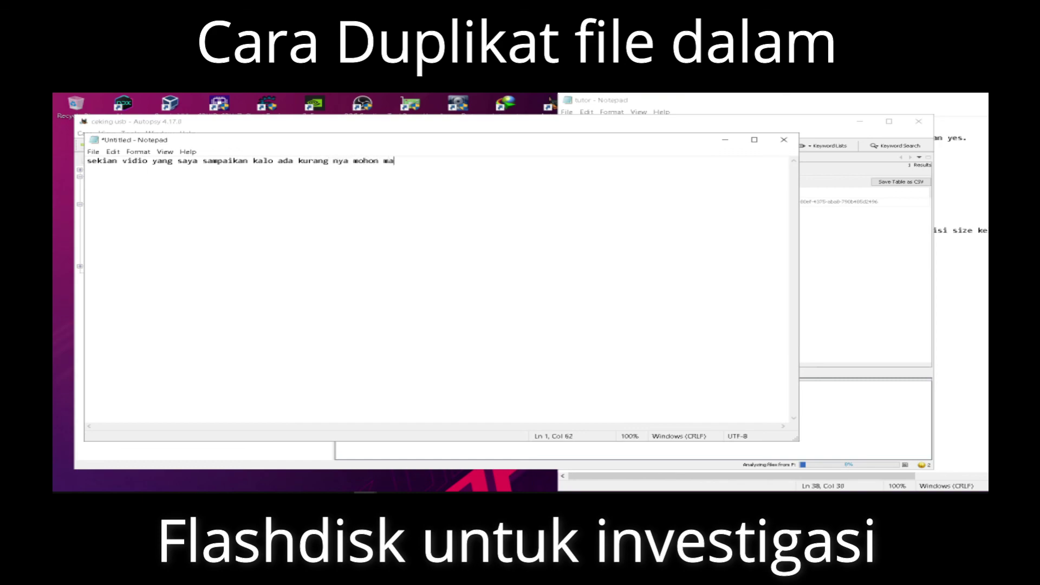
{"action": "type", "text": "ap :)  oiya jangan lupa untuk cabut usb nya dulu baru off kan wrtite block nya :)"}
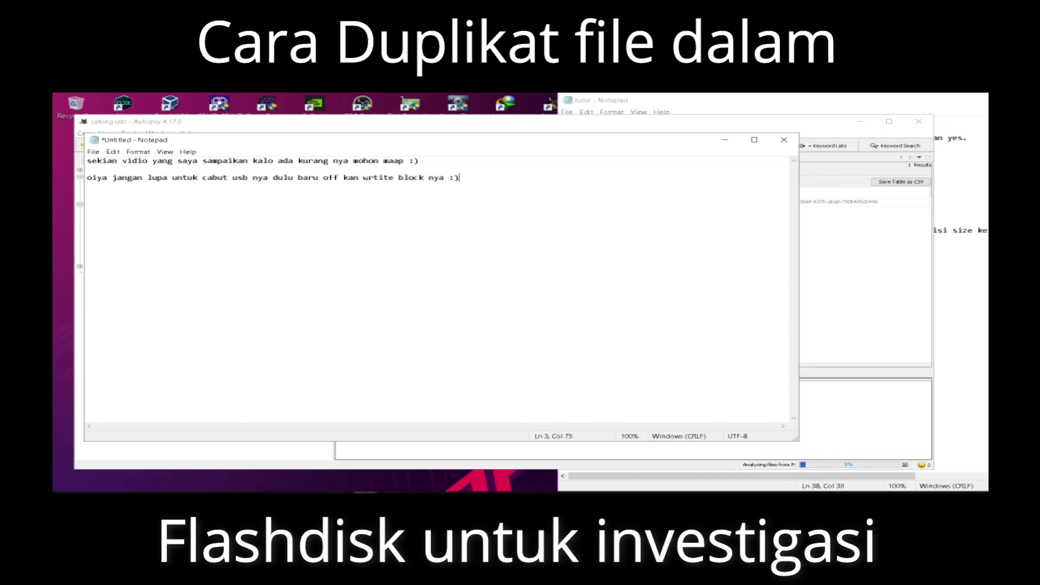